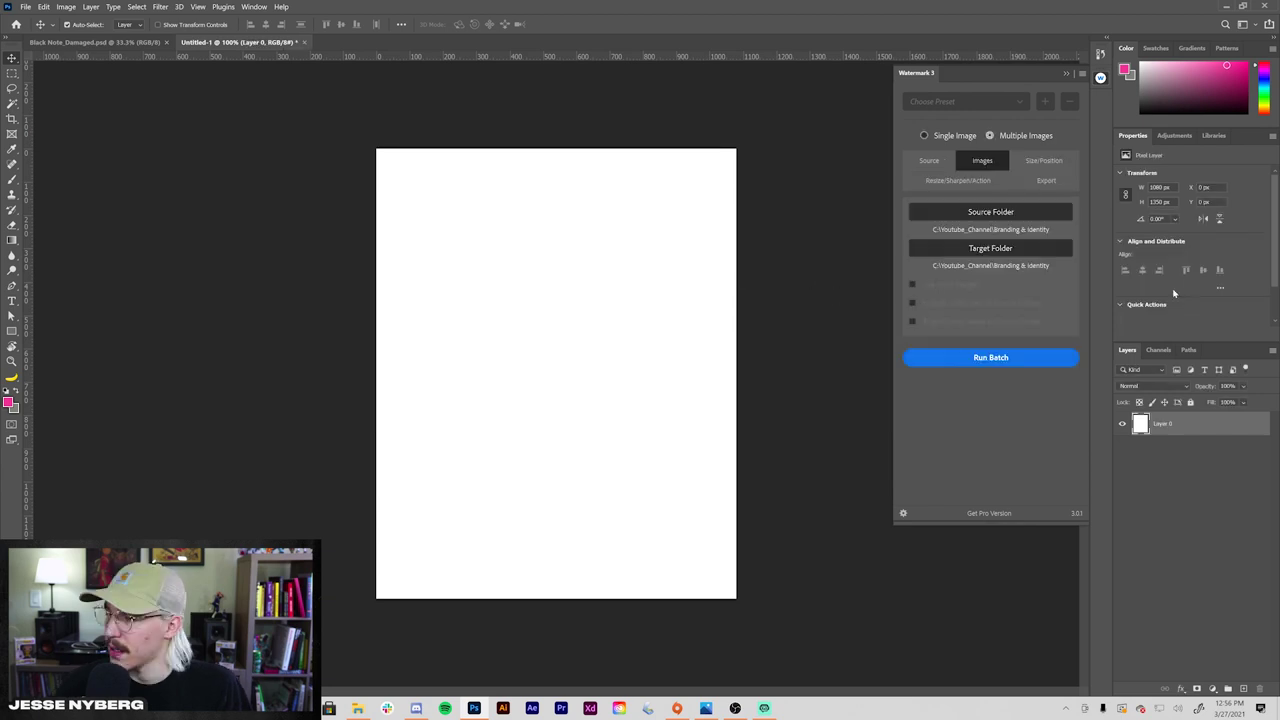
Set both the source folder and the target folder of the watermark batch to Videos\Best Photoshop Plugins
{"action": "left_click", "coordinate": [972, 213]}
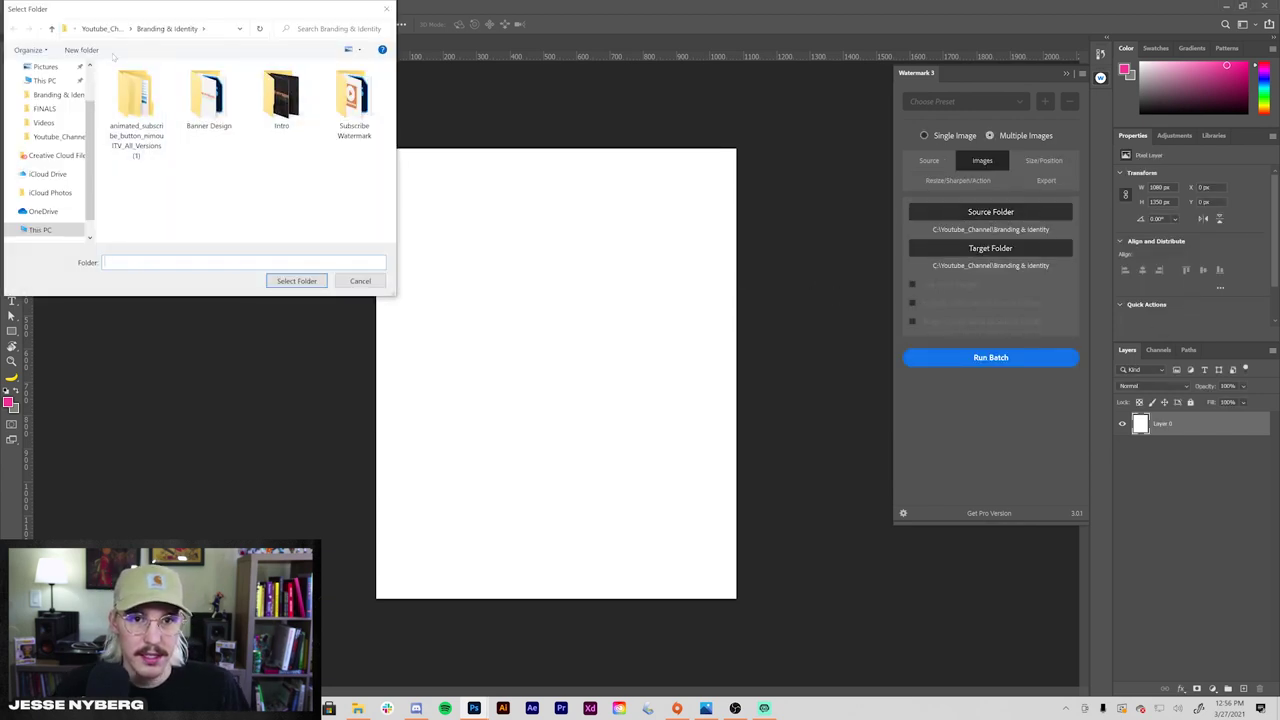
{"action": "double_click", "coordinate": [354, 184]}
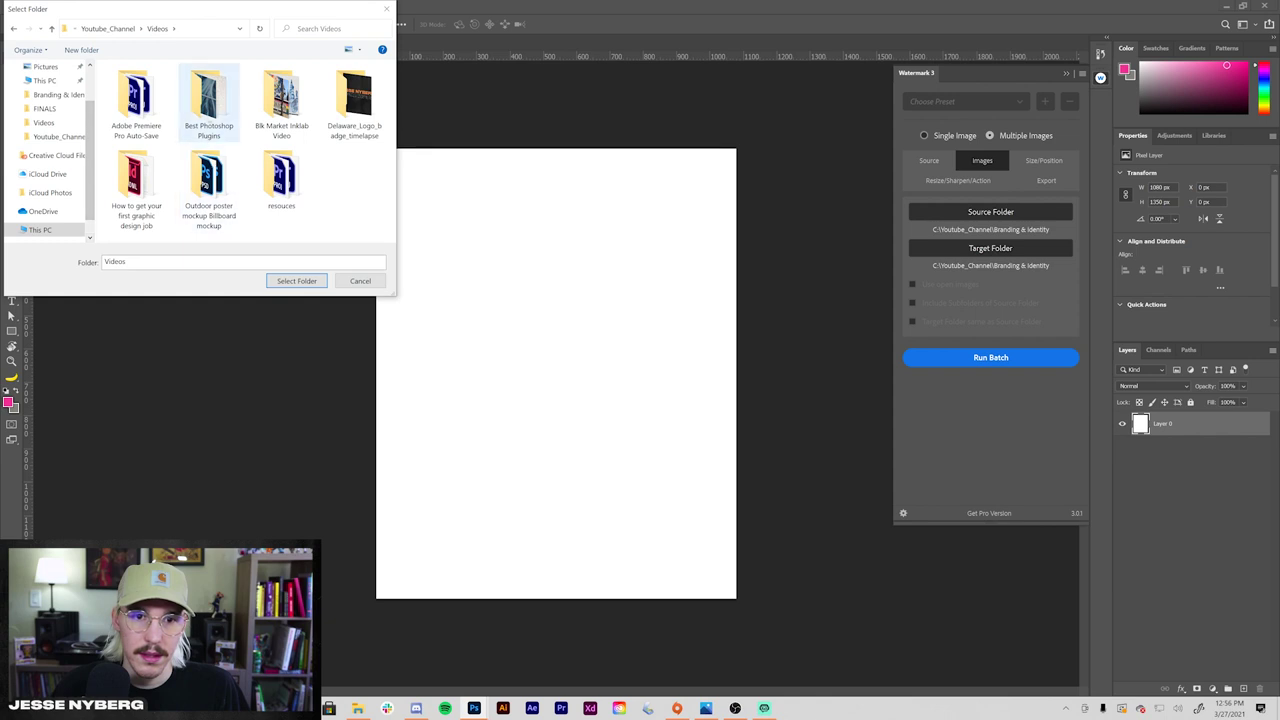
{"action": "double_click", "coordinate": [209, 112]}
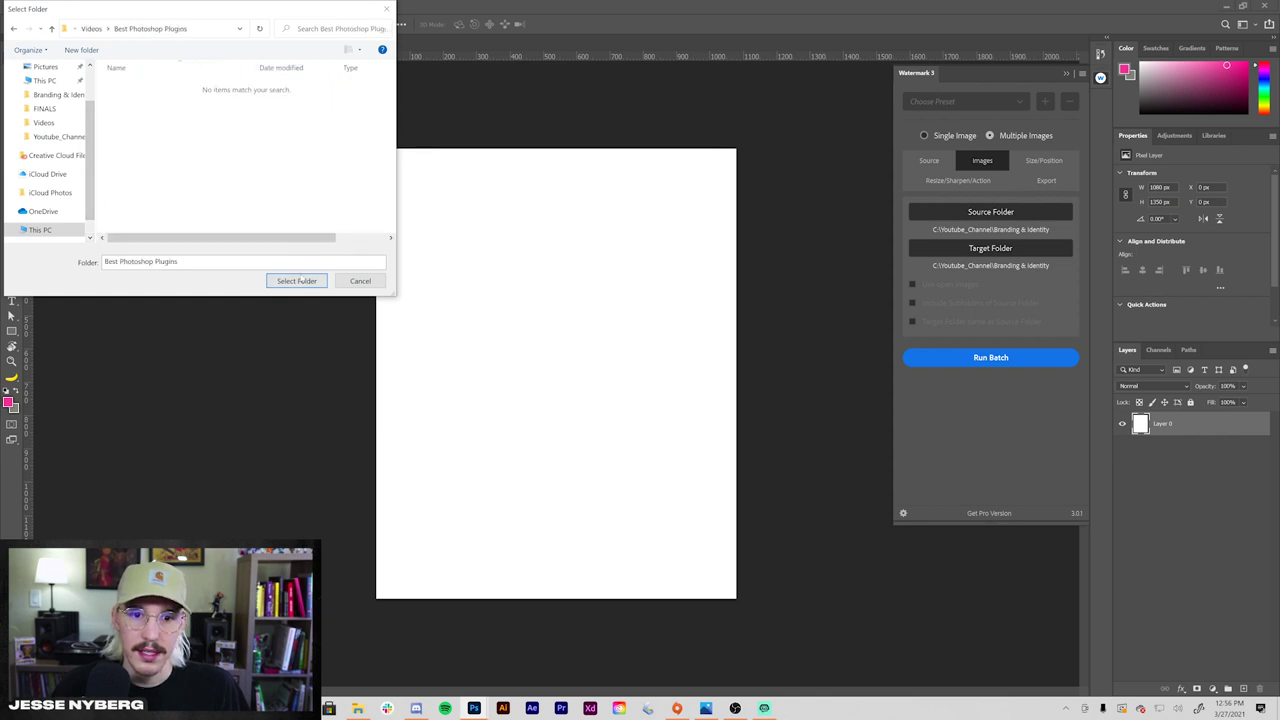
{"action": "left_click", "coordinate": [298, 281]}
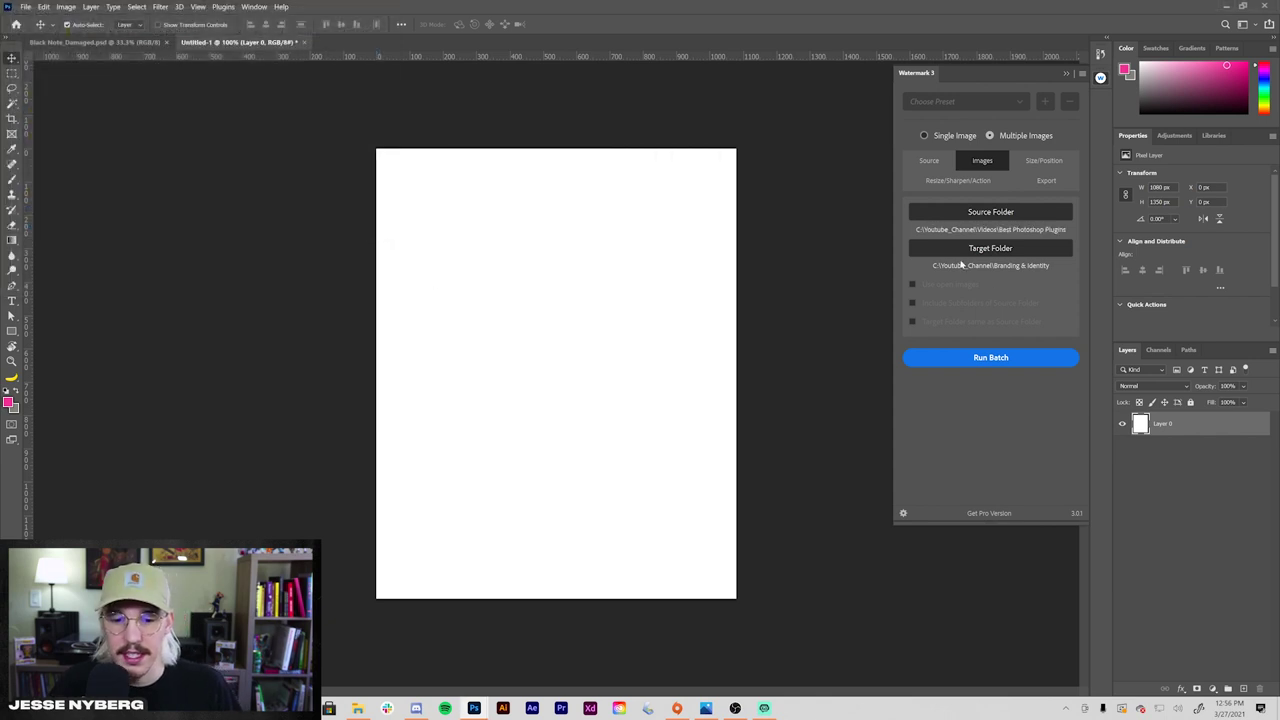
{"action": "left_click", "coordinate": [986, 250]}
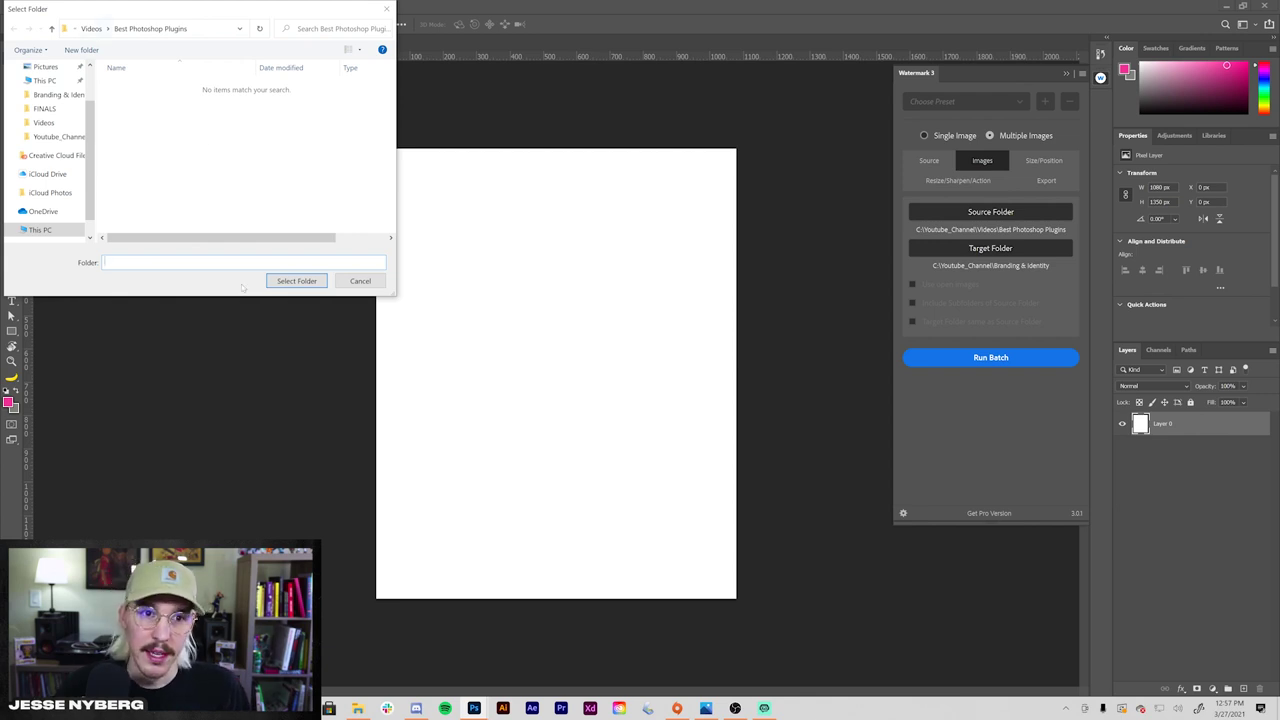
{"action": "left_click", "coordinate": [296, 281]}
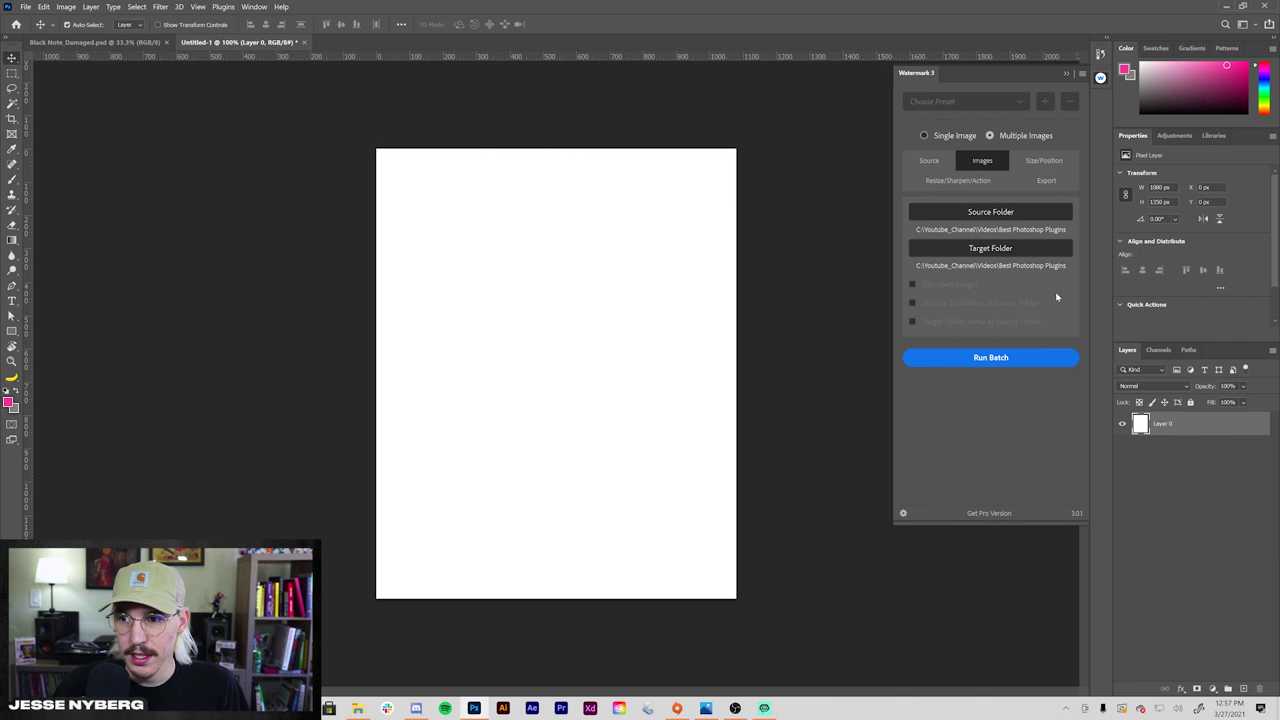
Choose the Smiley image from the Branding & Identity folder as the watermark logo file
{"action": "left_click", "coordinate": [932, 160]}
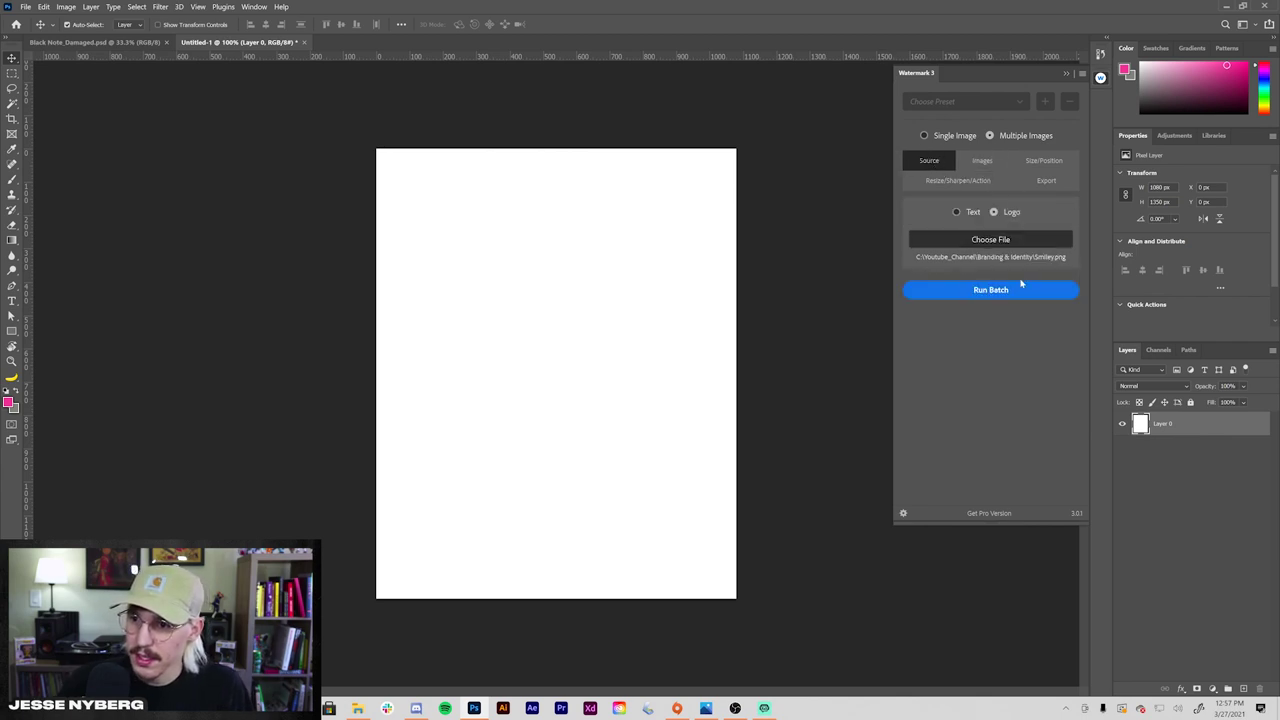
{"action": "left_click", "coordinate": [995, 241]}
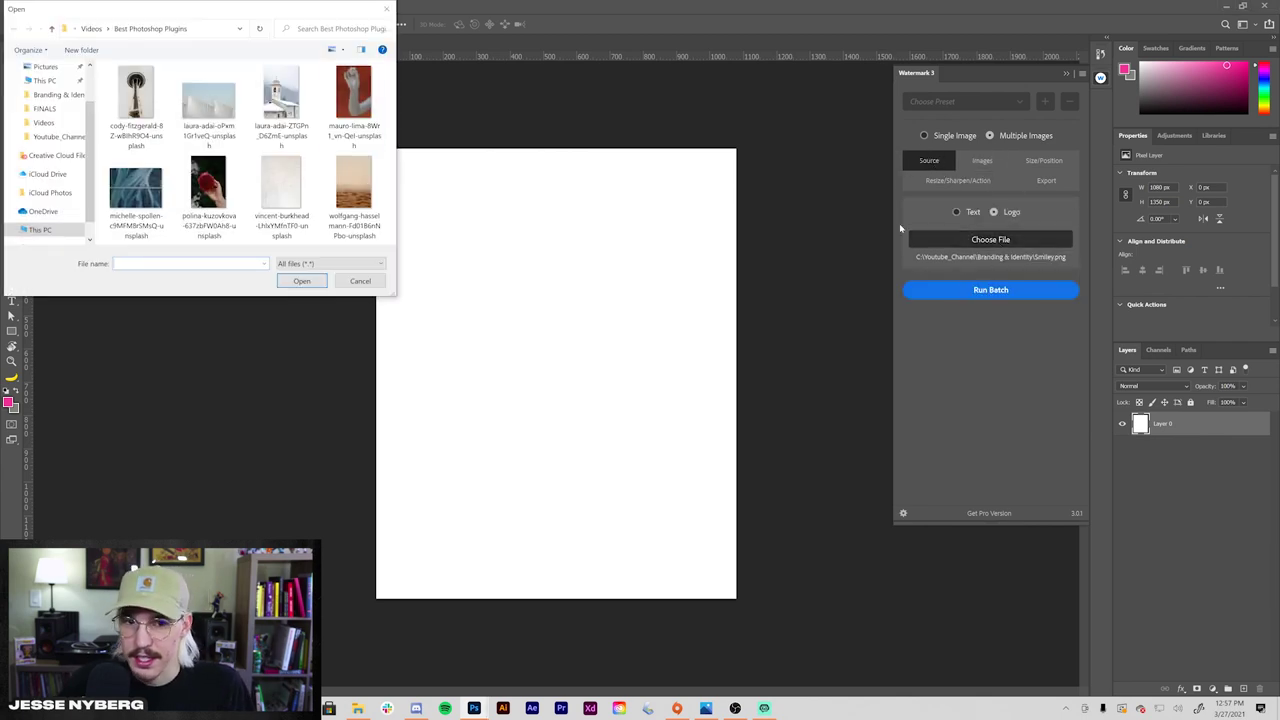
{"action": "scroll", "coordinate": [283, 201], "scroll_direction": "down", "scroll_amount": 2}
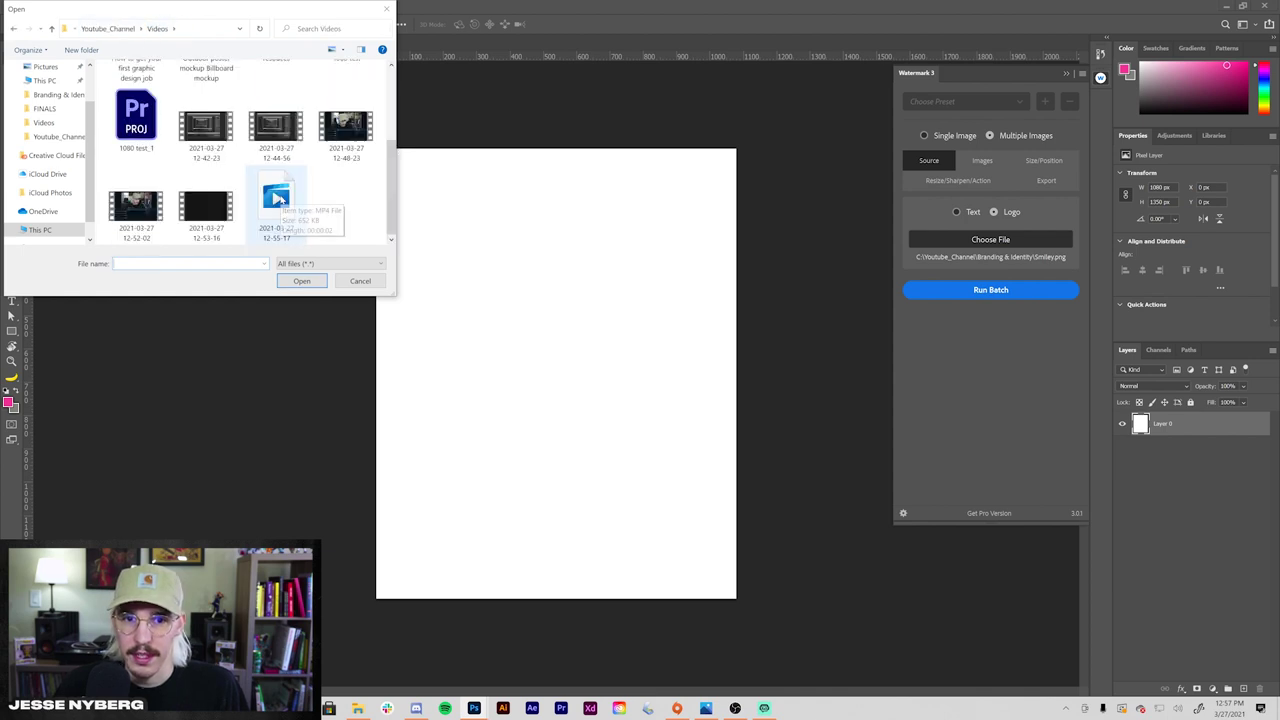
{"action": "scroll", "coordinate": [283, 201], "scroll_direction": "up", "scroll_amount": 2}
{"action": "left_click", "coordinate": [122, 30]}
{"action": "scroll", "coordinate": [258, 170], "scroll_direction": "down", "scroll_amount": 5}
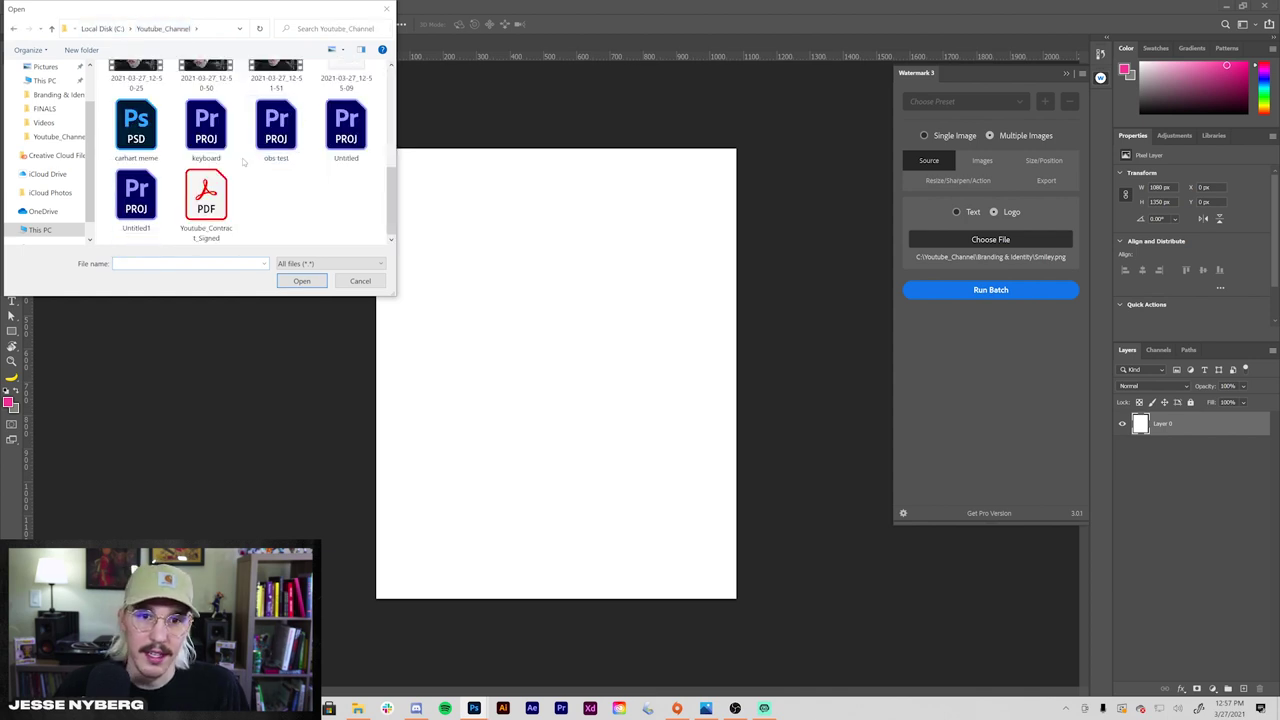
{"action": "scroll", "coordinate": [300, 175], "scroll_direction": "up", "scroll_amount": 4}
{"action": "scroll", "coordinate": [327, 180], "scroll_direction": "up", "scroll_amount": 1}
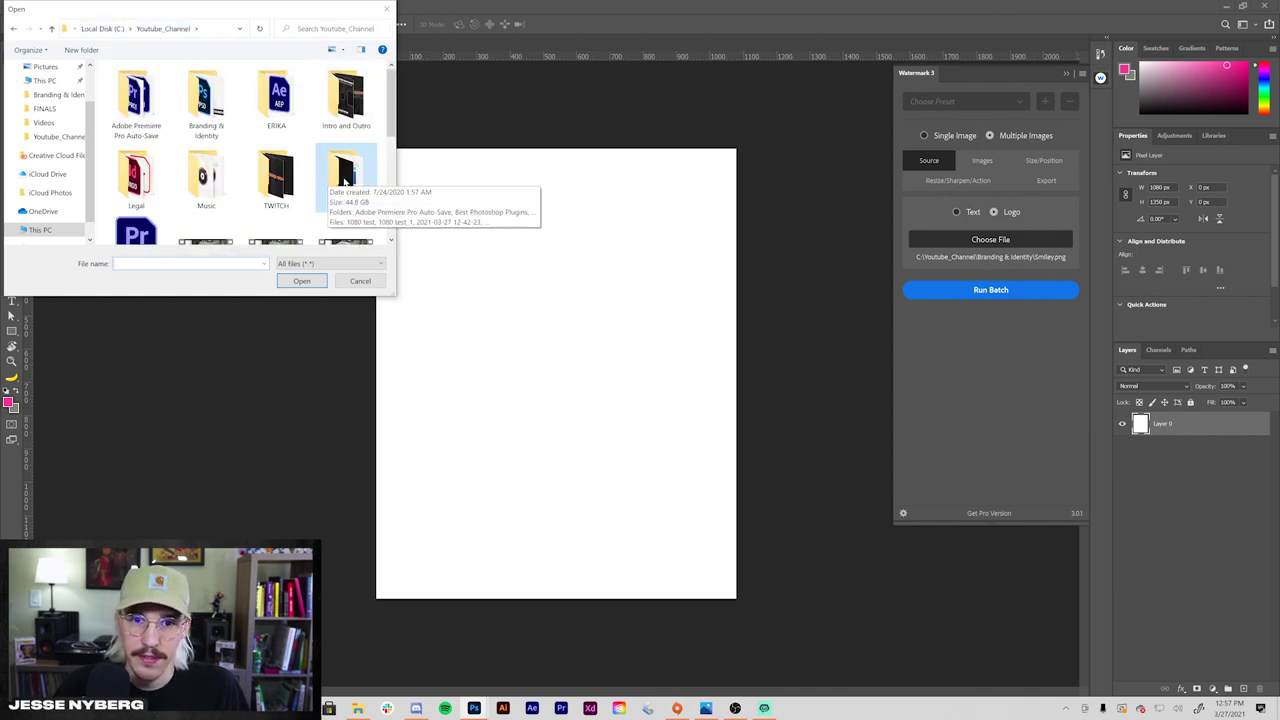
{"action": "double_click", "coordinate": [208, 102]}
{"action": "scroll", "coordinate": [263, 160], "scroll_direction": "down", "scroll_amount": 5}
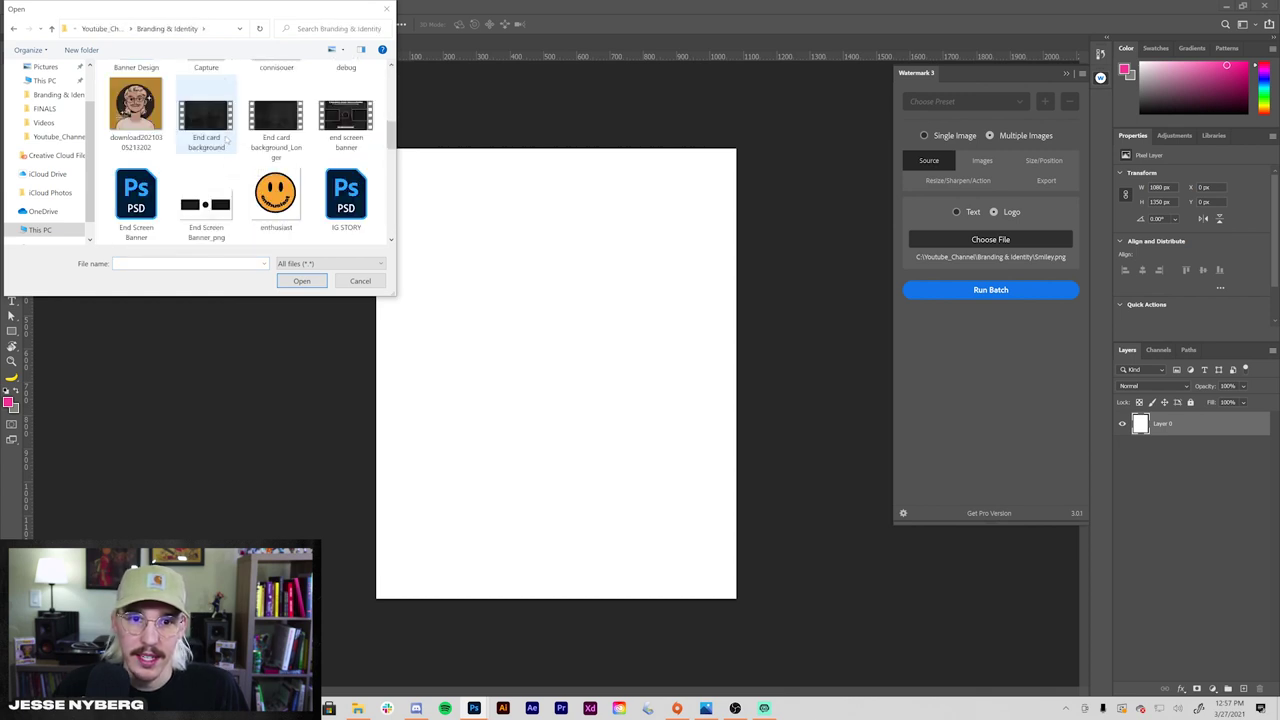
{"action": "left_click", "coordinate": [289, 153]}
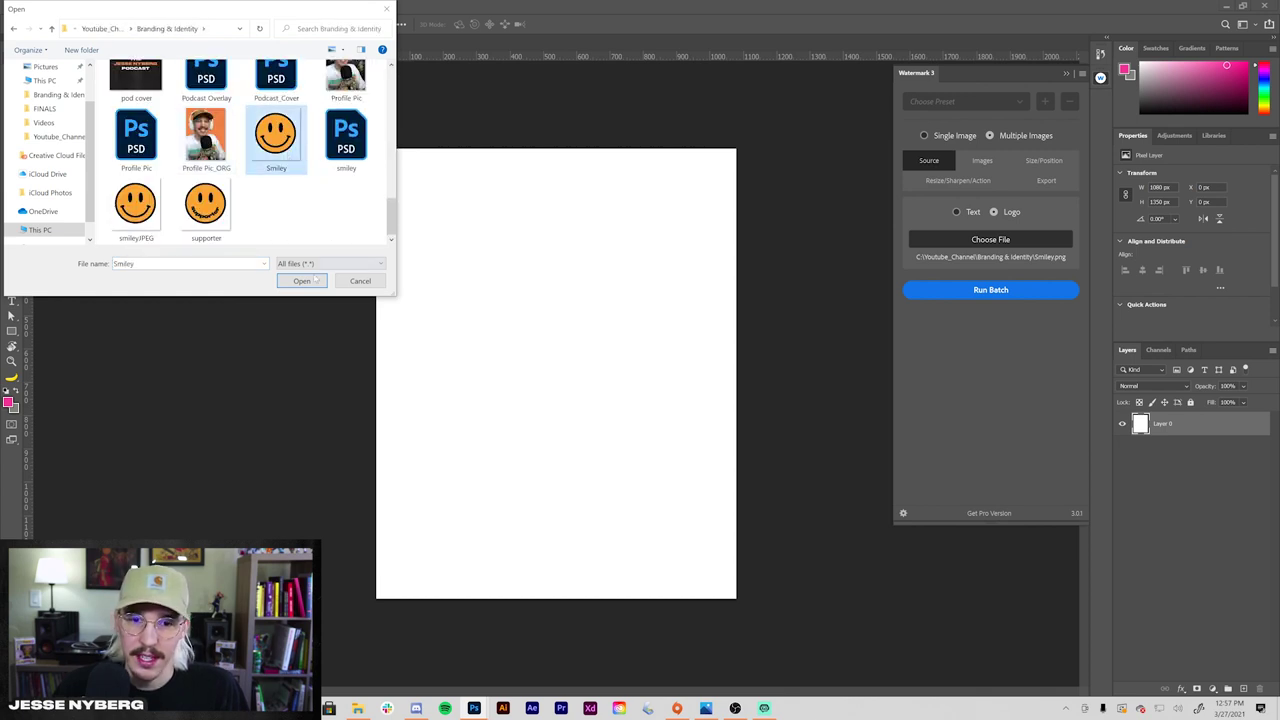
{"action": "left_click", "coordinate": [303, 281]}
Go through the watermark settings pages and set the watermark's opacity to 30
{"action": "left_click", "coordinate": [988, 164]}
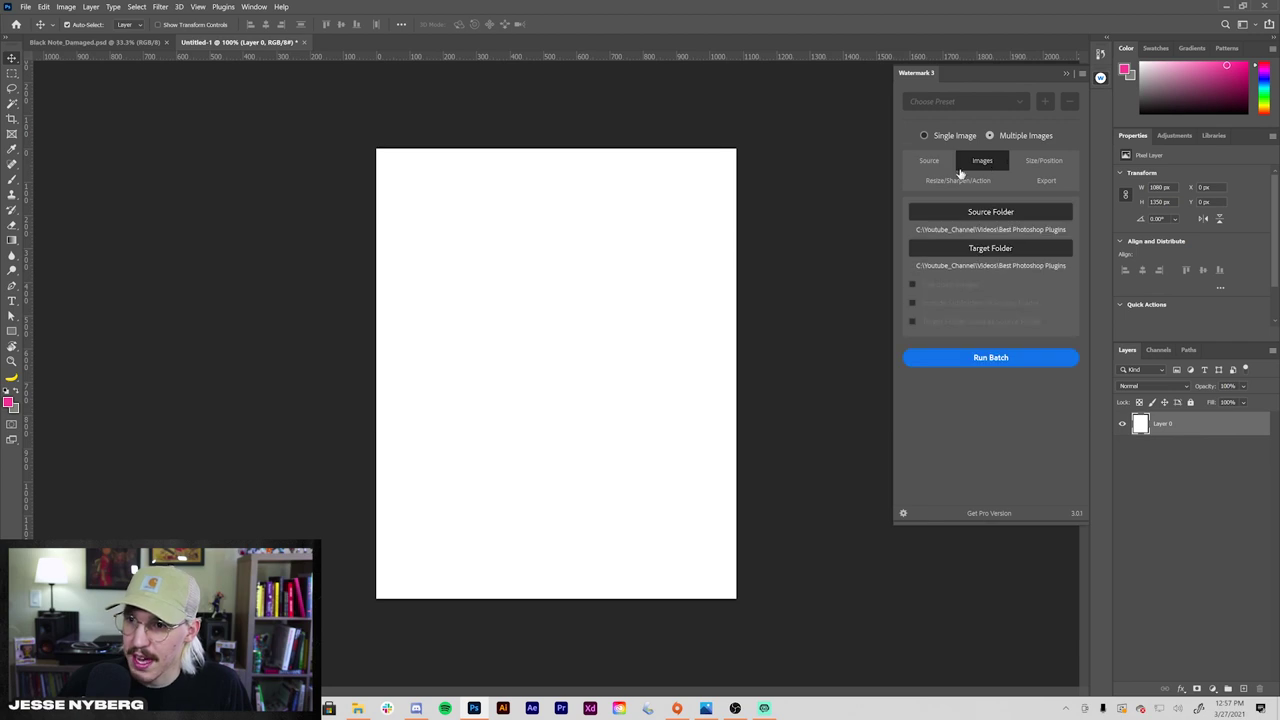
{"action": "left_click", "coordinate": [932, 162]}
{"action": "left_click", "coordinate": [957, 181]}
{"action": "left_click", "coordinate": [1049, 165]}
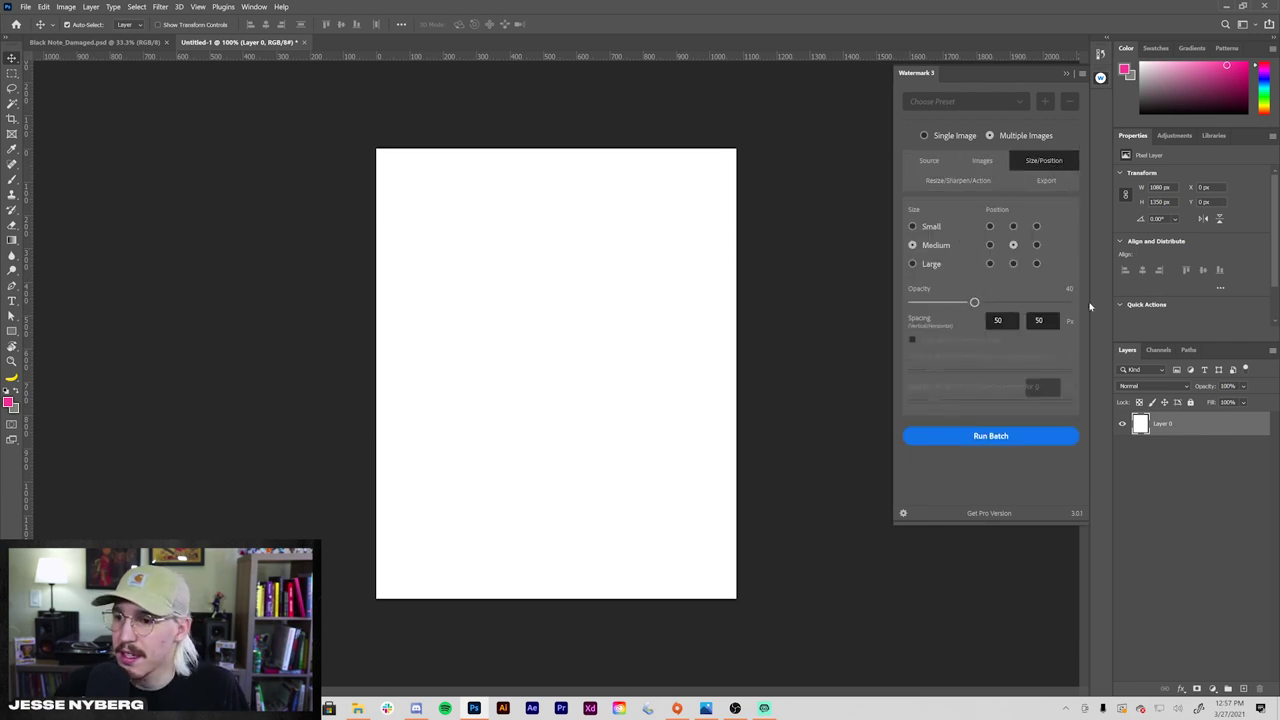
{"action": "left_click_drag", "start_coordinate": [974, 303], "coordinate": [963, 304]}
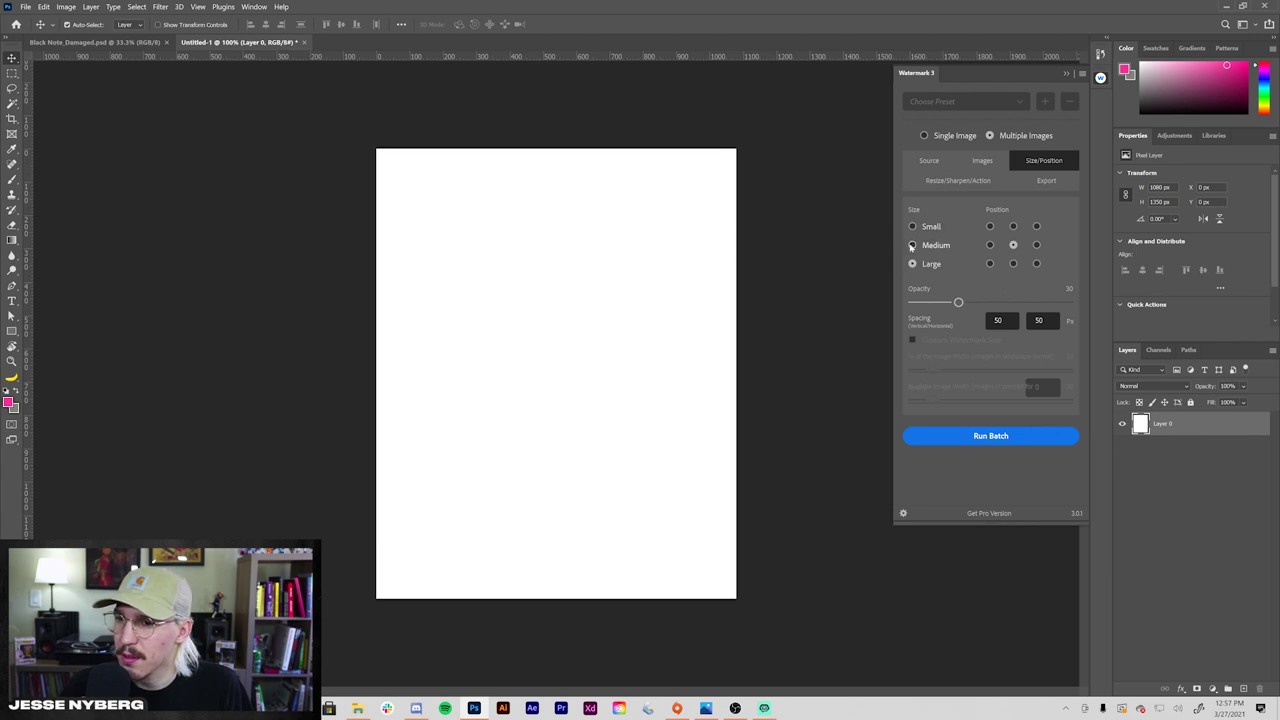
Check the resize and export settings, run the watermark batch on the chosen image folder and dismiss the completion dialog
{"action": "left_click", "coordinate": [970, 181]}
{"action": "left_click", "coordinate": [1042, 181]}
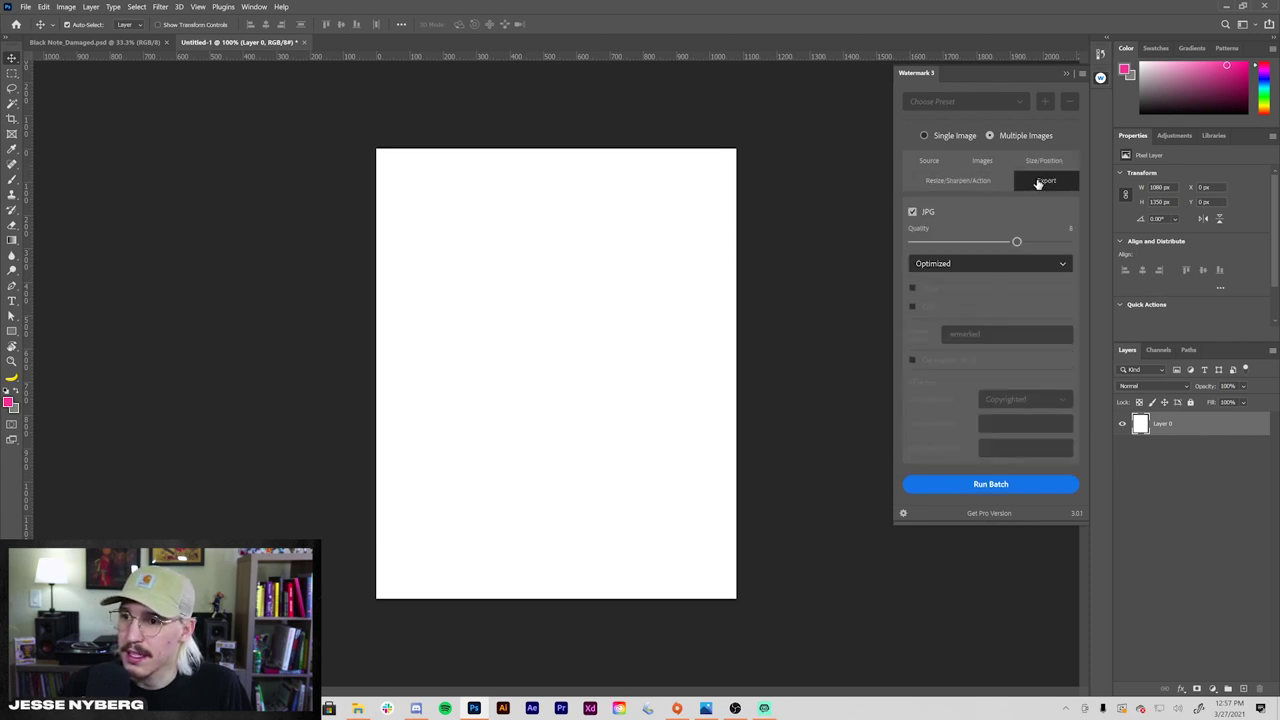
{"action": "left_click", "coordinate": [982, 161]}
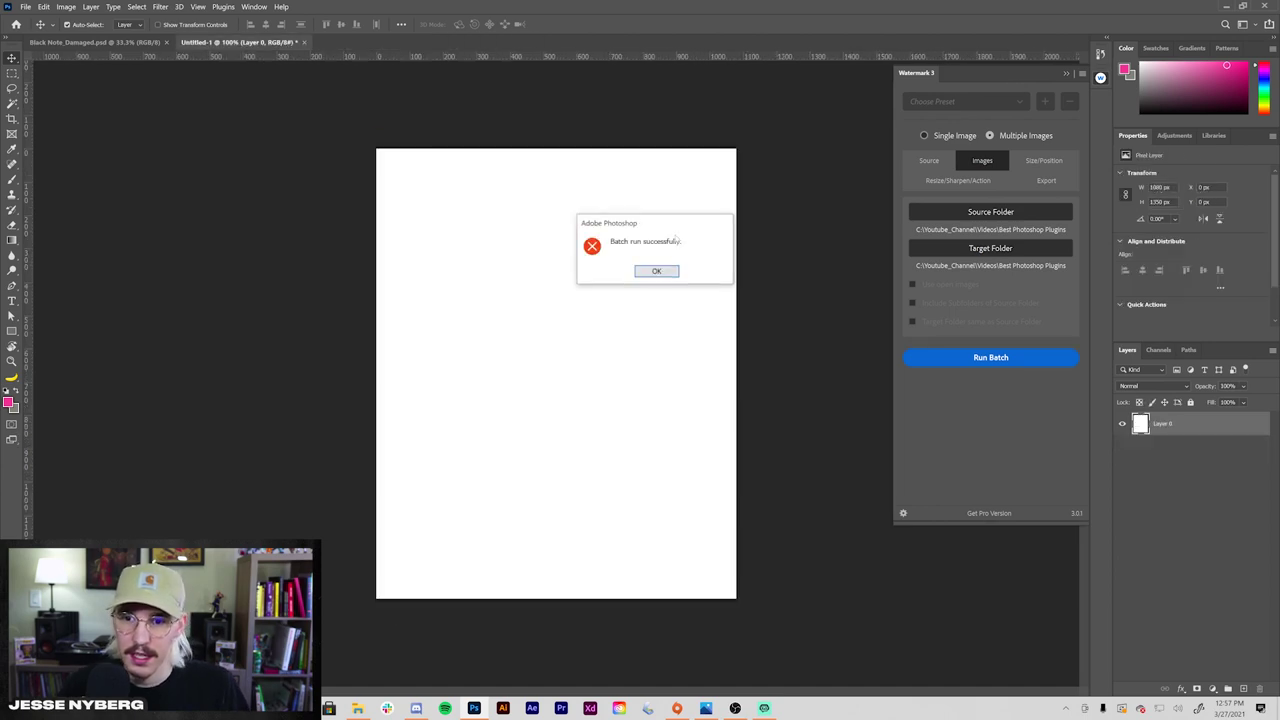
{"action": "left_click", "coordinate": [662, 271]}
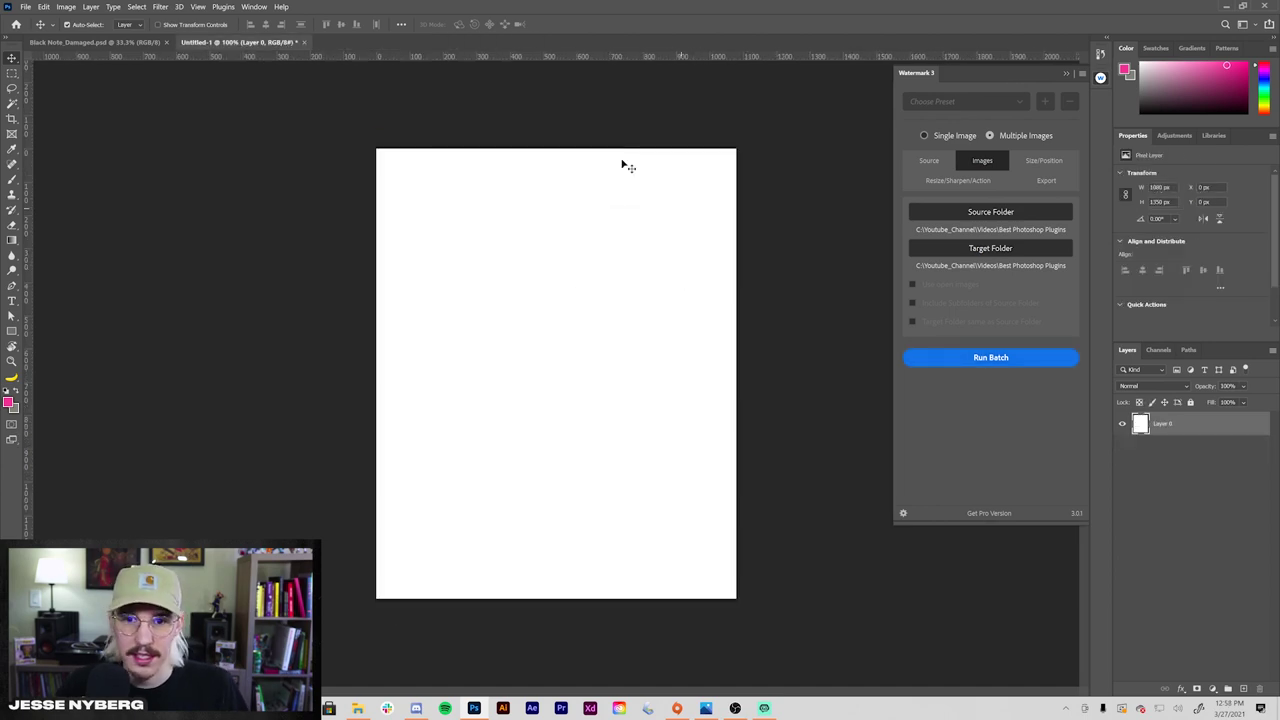
Open the Best Photoshop Plugins folder in File Explorer and look through its images to inspect the smiley watermarks, viewing the last one full size
{"action": "left_click_drag", "start_coordinate": [0, 56], "coordinate": [565, 134]}
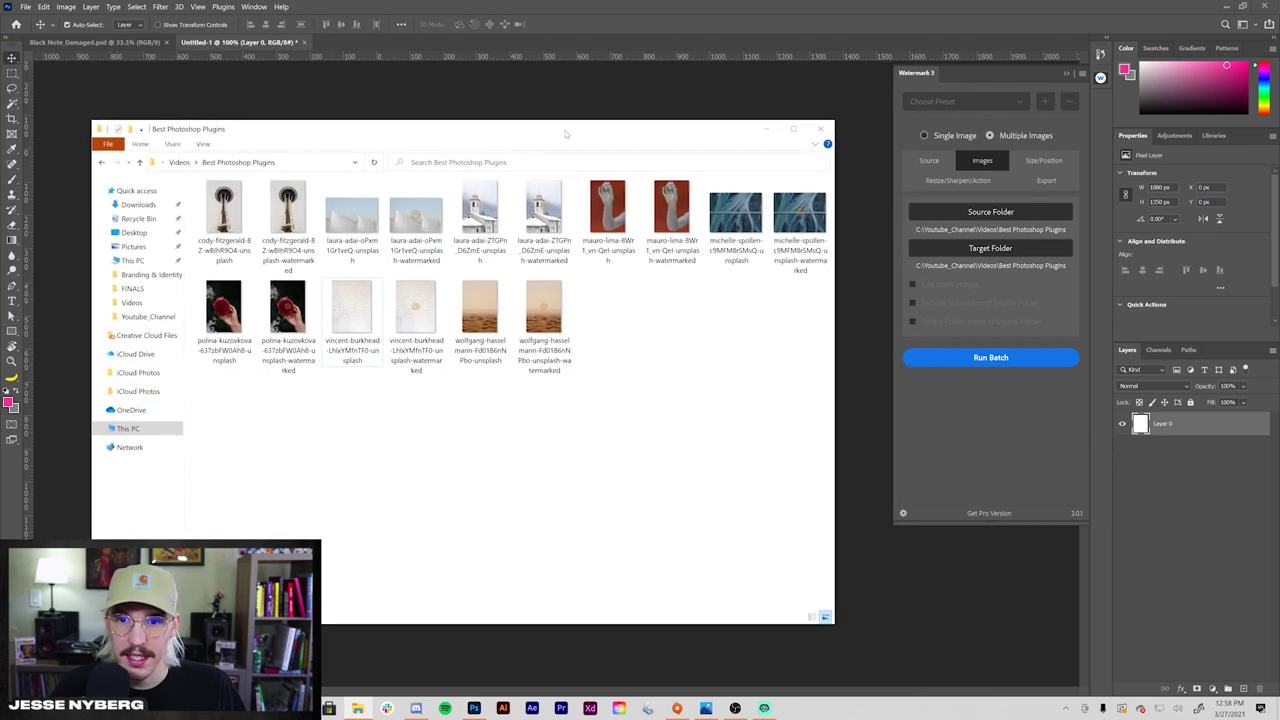
{"action": "double_click", "coordinate": [270, 218]}
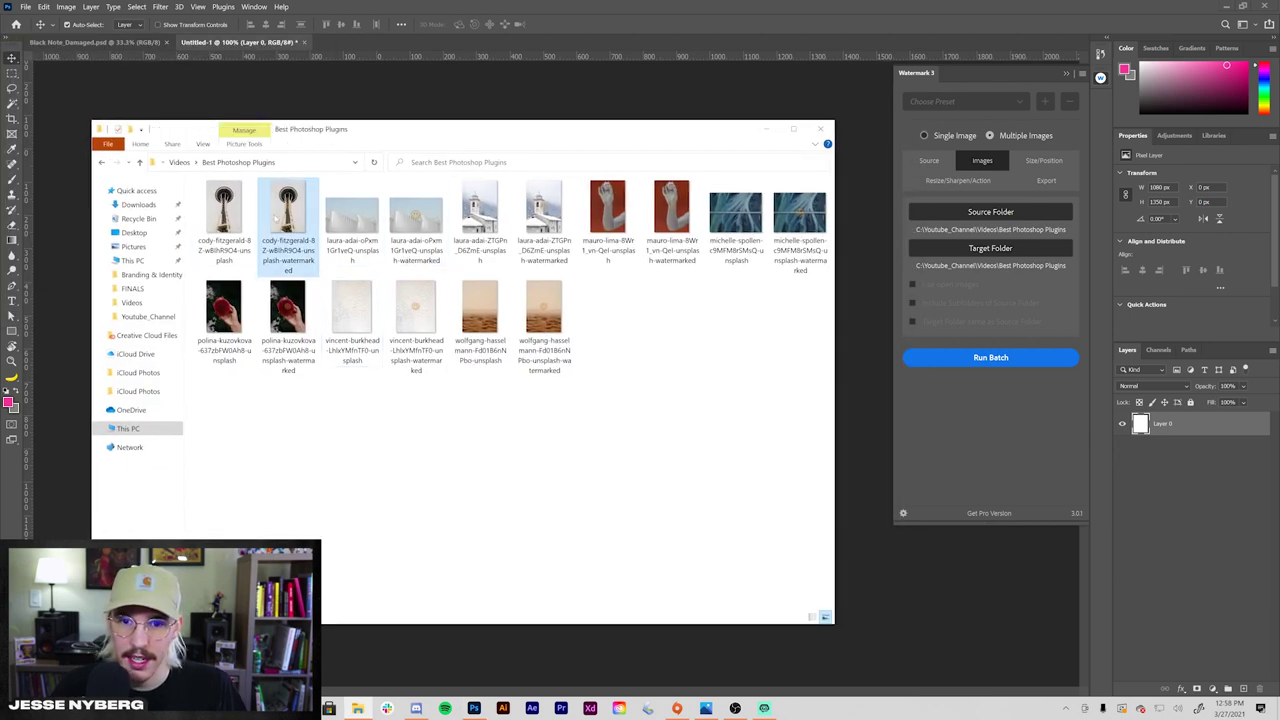
{"action": "left_click", "coordinate": [813, 428]}
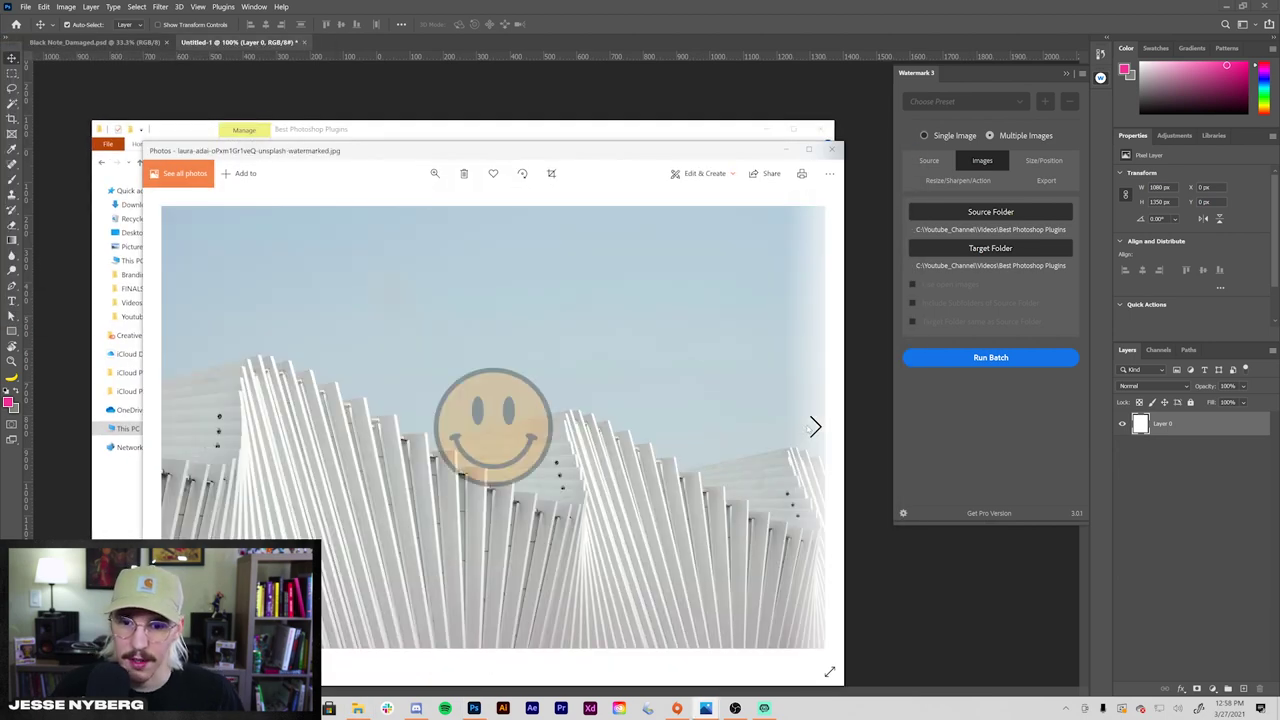
{"action": "left_click", "coordinate": [813, 428]}
{"action": "left_click", "coordinate": [813, 428]}
{"action": "left_click", "coordinate": [813, 428]}
{"action": "left_click", "coordinate": [813, 428]}
{"action": "left_click", "coordinate": [813, 428]}
{"action": "left_click", "coordinate": [813, 428]}
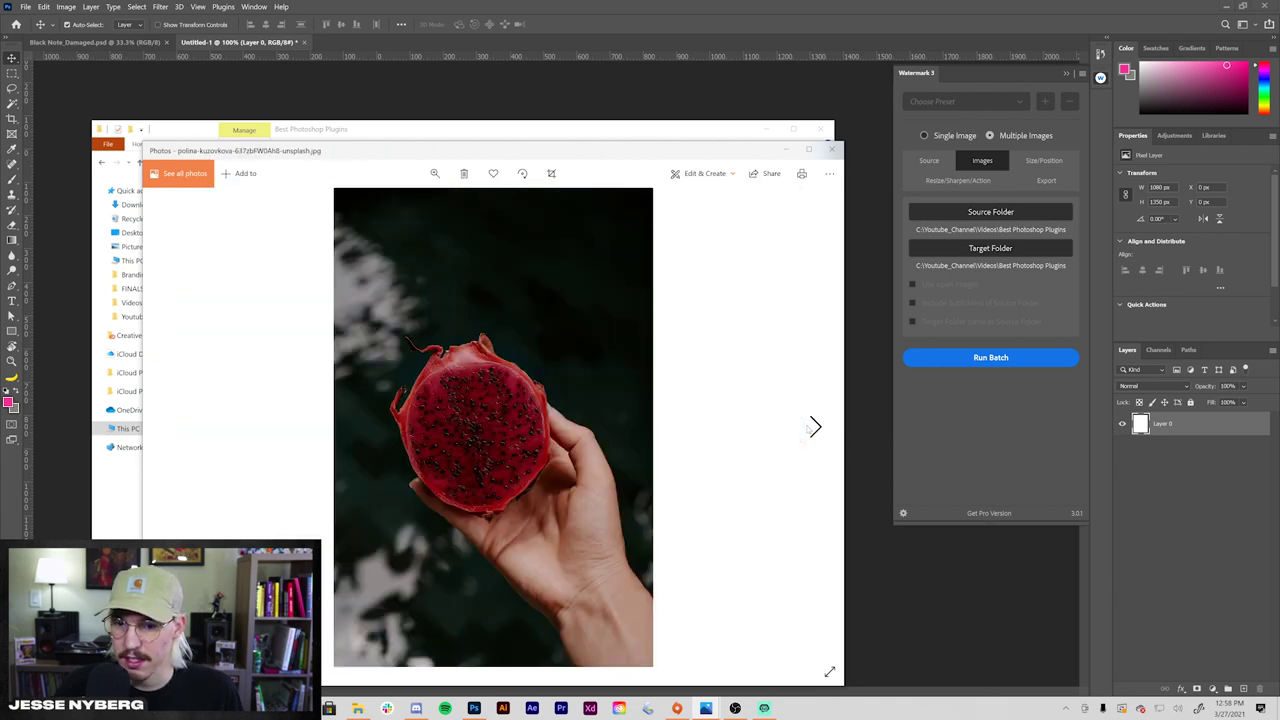
{"action": "left_click", "coordinate": [813, 428]}
{"action": "left_click", "coordinate": [813, 428]}
{"action": "left_click", "coordinate": [813, 428]}
{"action": "left_click", "coordinate": [813, 428]}
{"action": "left_click", "coordinate": [813, 428]}
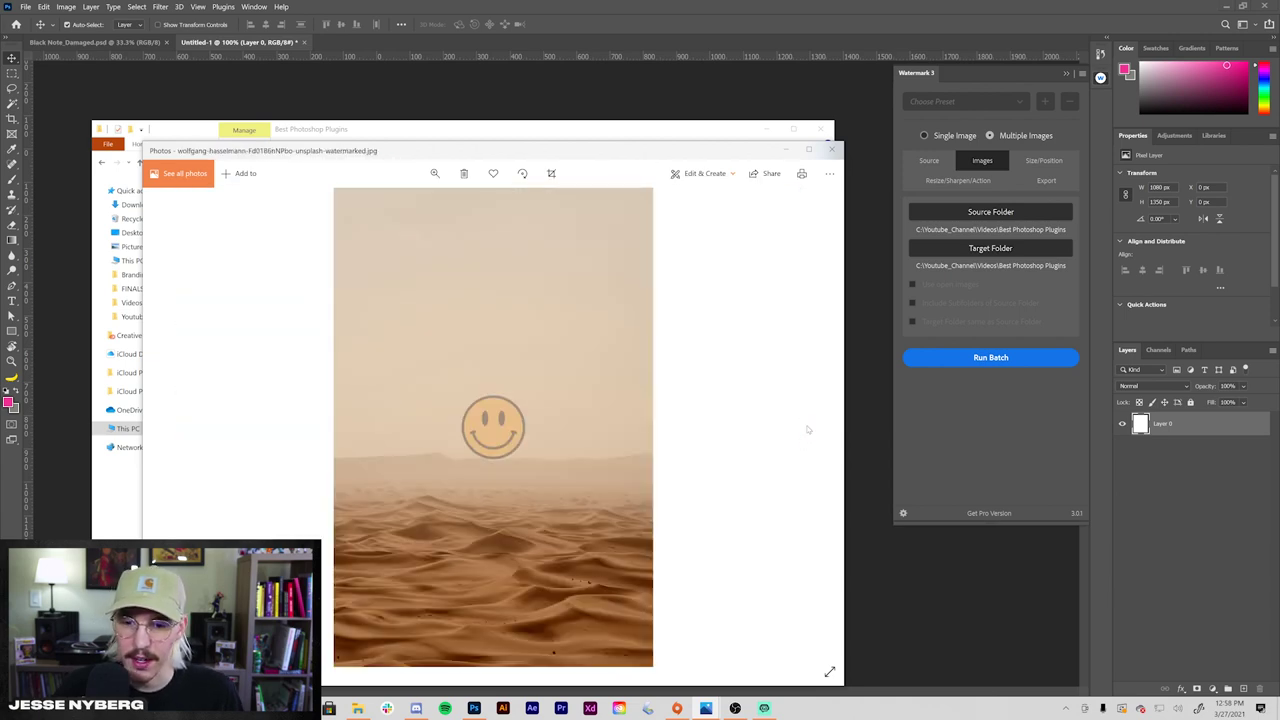
{"action": "left_click", "coordinate": [814, 151]}
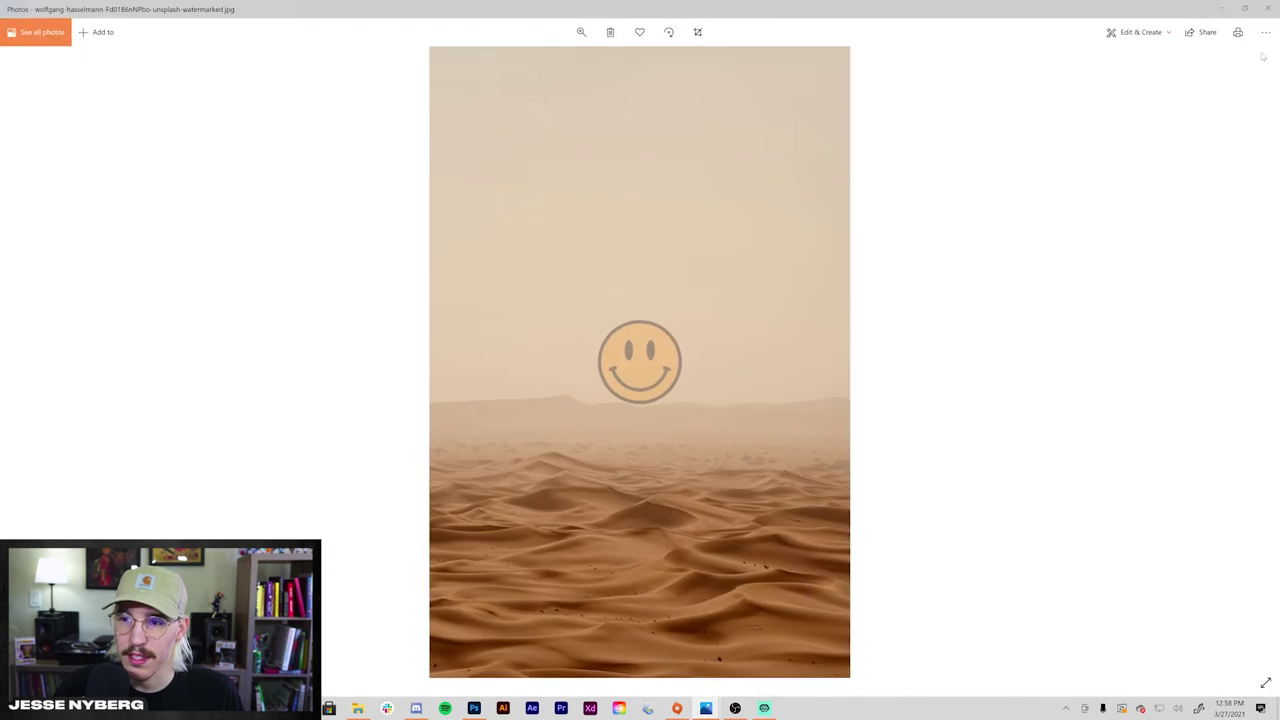
{"action": "left_click", "coordinate": [1246, 8]}
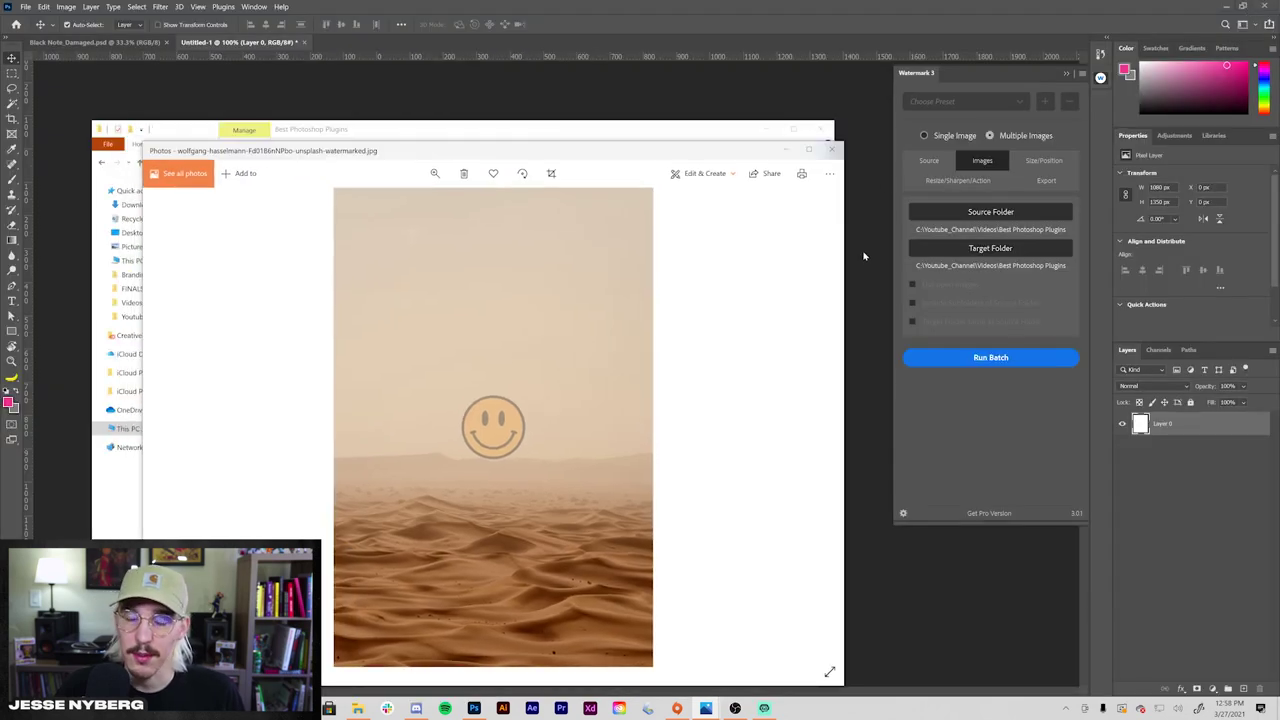
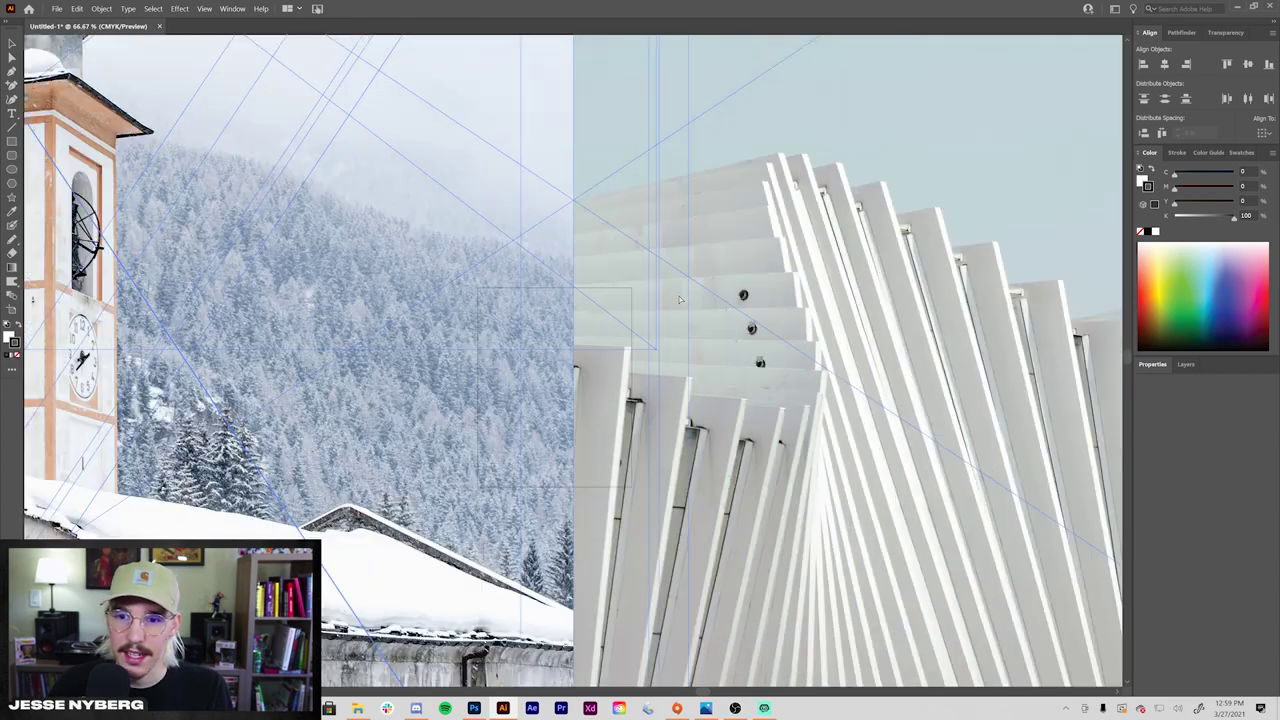
In Illustrator, deselect the stacked photos, spread them out individually around the artboard and minimise the program
{"action": "key", "text": "ctrl+minus"}
{"action": "key", "text": "ctrl+minus"}
{"action": "key", "text": "ctrl+minus"}
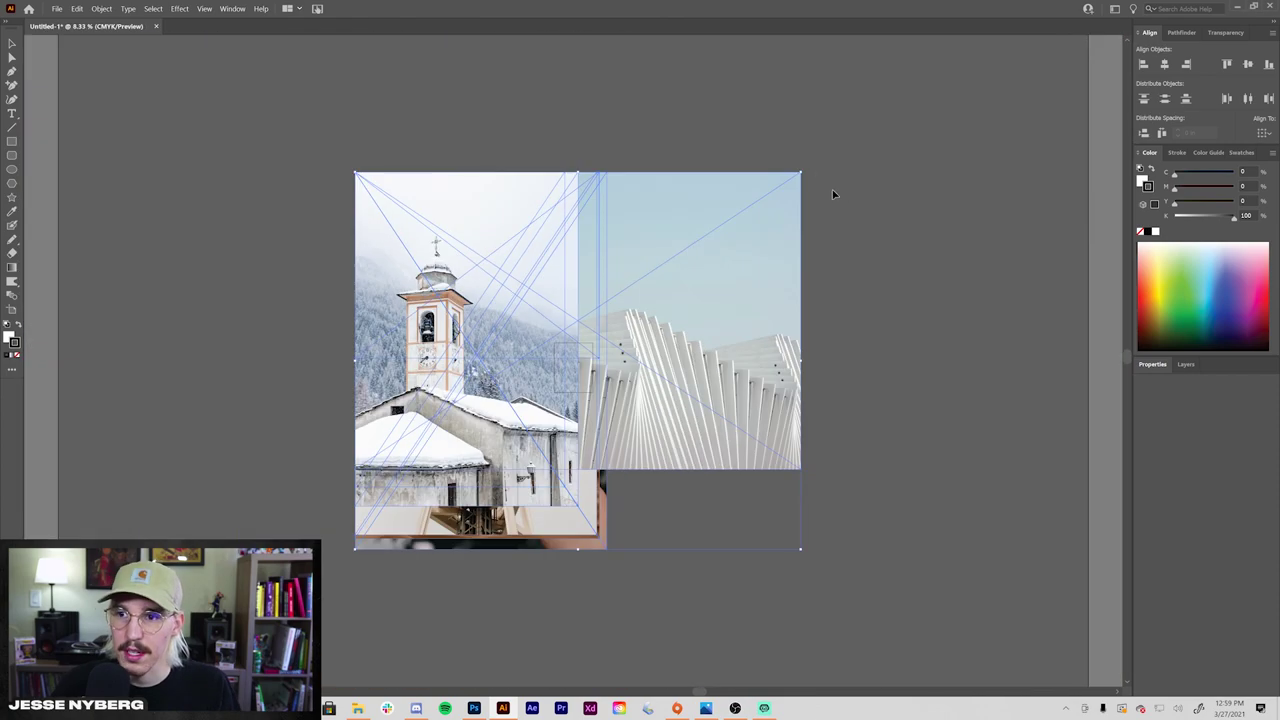
{"action": "key", "text": "ctrl+shift+a"}
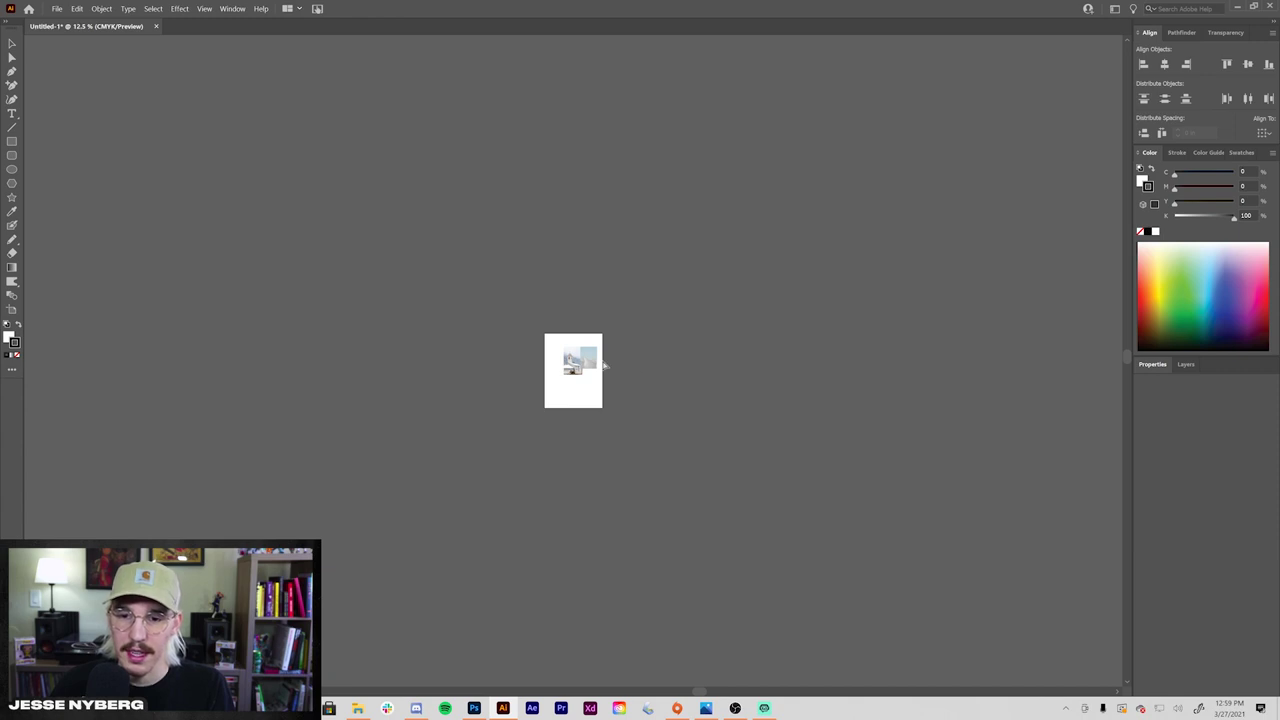
{"action": "key", "text": "ctrl+plus"}
{"action": "key", "text": "ctrl+plus"}
{"action": "key", "text": "ctrl+plus"}
{"action": "left_click_drag", "start_coordinate": [573, 361], "coordinate": [334, 469]}
{"action": "left_click_drag", "start_coordinate": [570, 358], "coordinate": [562, 223]}
{"action": "left_click_drag", "start_coordinate": [575, 361], "coordinate": [723, 250]}
{"action": "key", "text": "ctrl+plus"}
{"action": "key", "text": "ctrl+minus"}
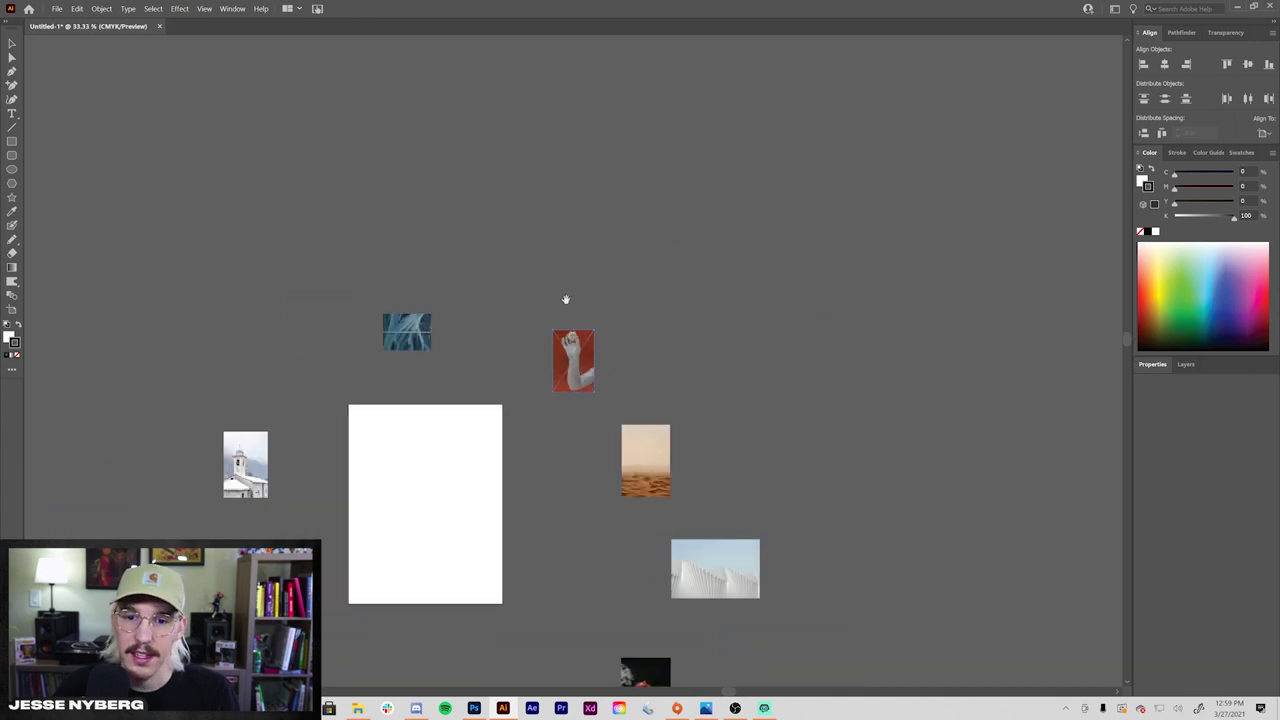
{"action": "left_click_drag", "start_coordinate": [568, 298], "coordinate": [601, 276]}
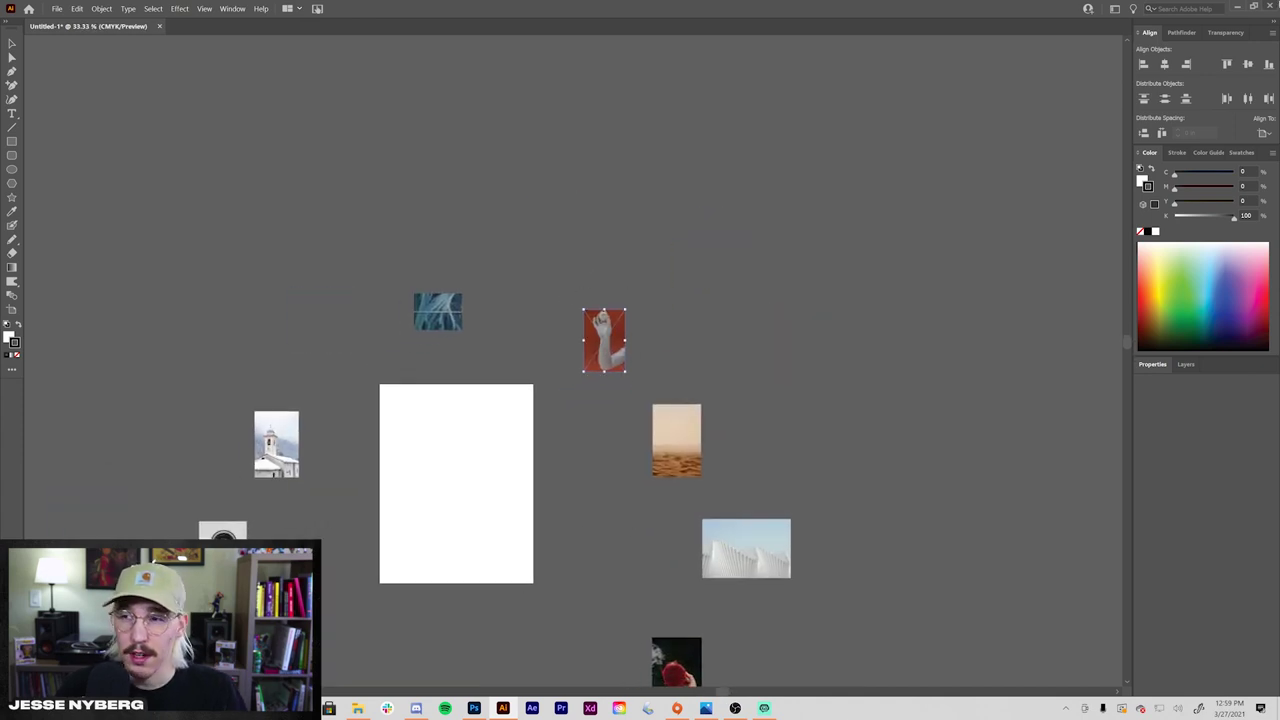
{"action": "left_click", "coordinate": [1240, 8]}
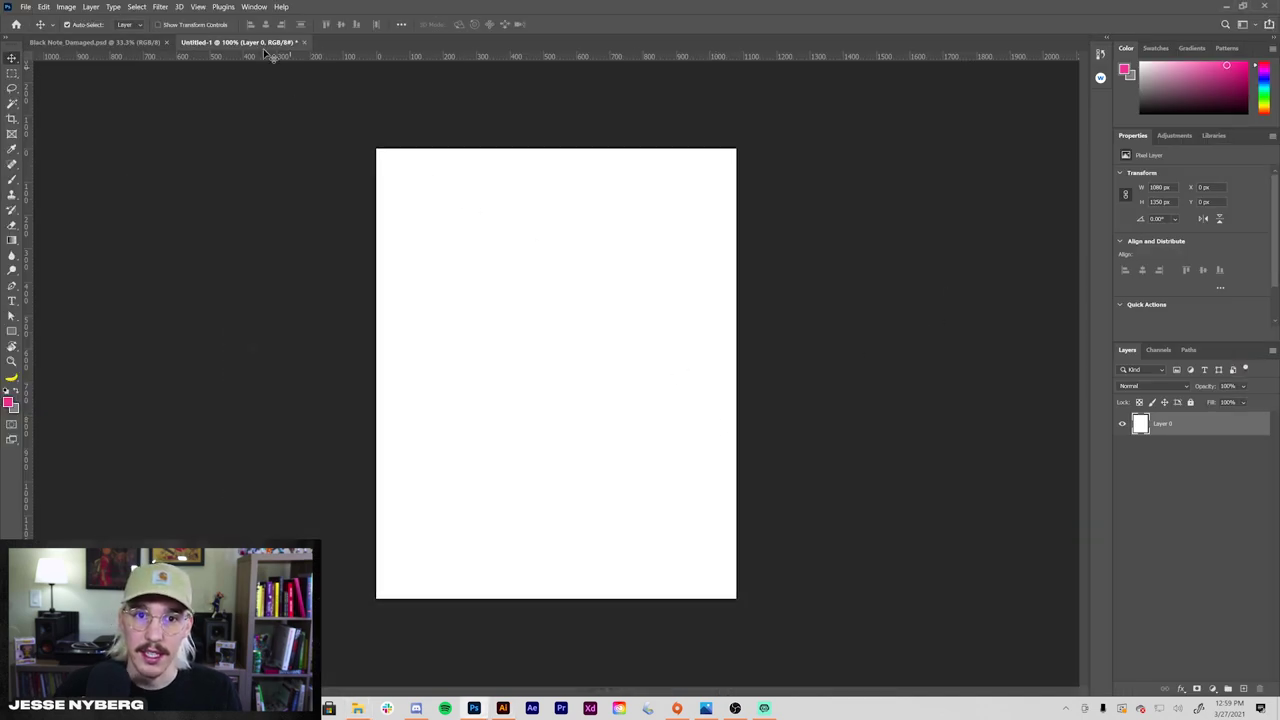
{"action": "left_click", "coordinate": [255, 8]}
{"action": "mouse_move", "coordinate": [225, 8]}
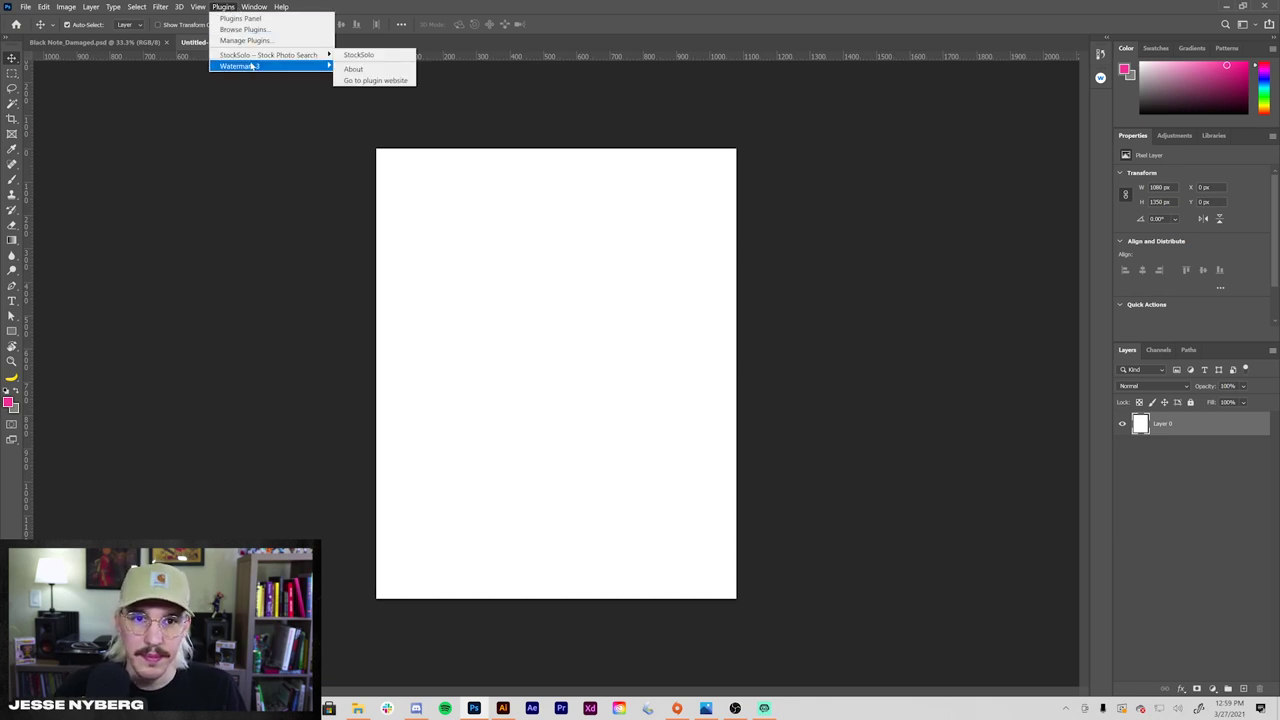
Search the computer for "pure", launch PureRef and place its empty window beside the Photoshop canvas
{"action": "key", "text": "super"}
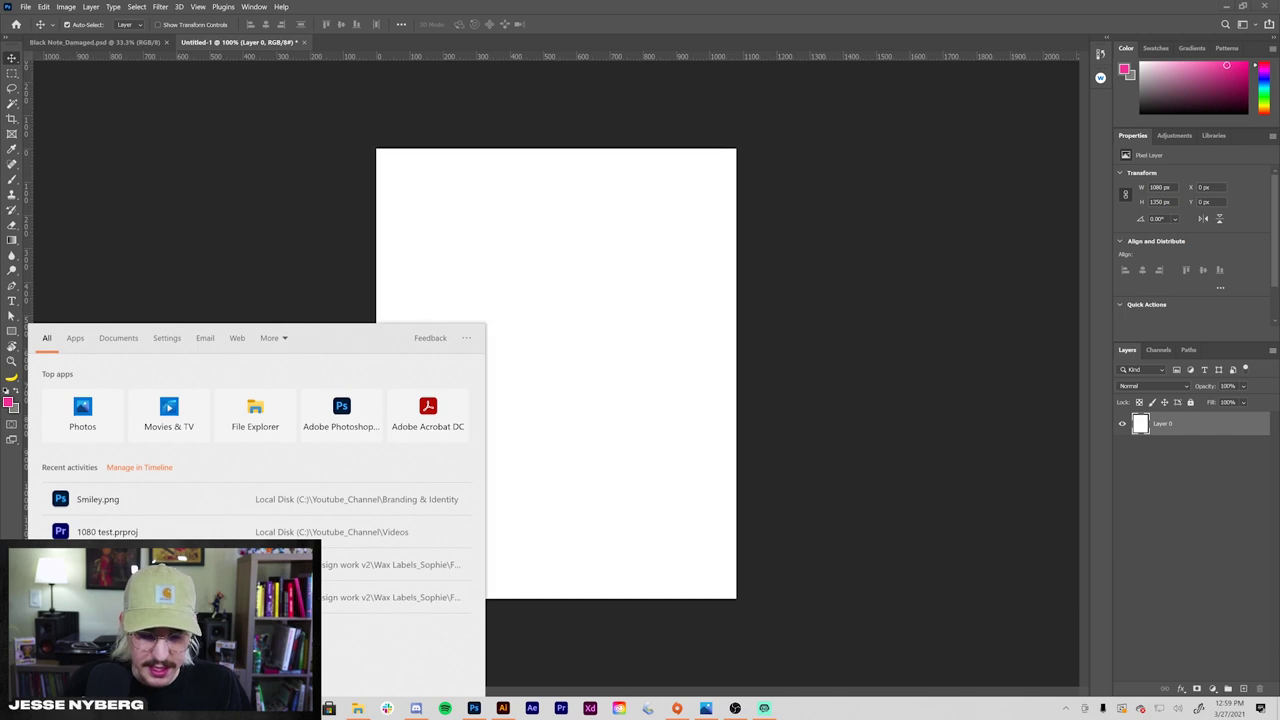
{"action": "type", "text": "pure"}
{"action": "key", "text": "Return"}
{"action": "left_click_drag", "start_coordinate": [874, 441], "coordinate": [222, 365]}
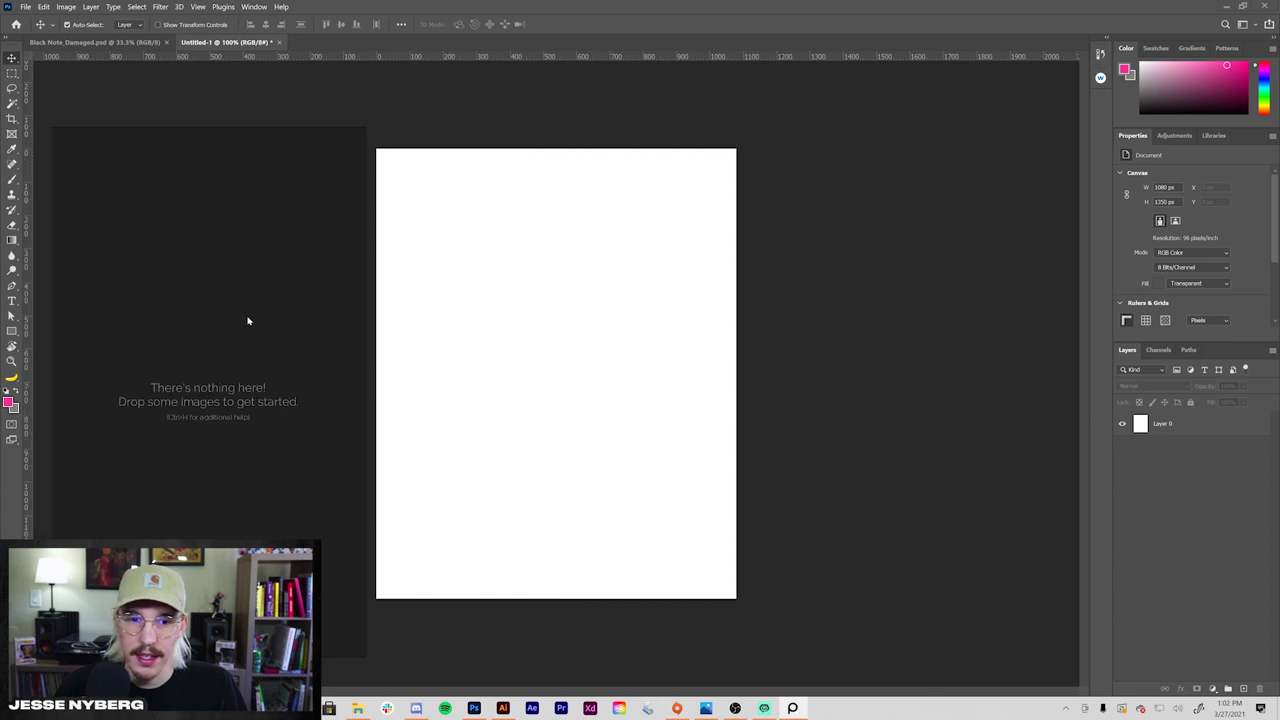
Resize the PureRef window and add the four reference photos from the image folder to its board
{"action": "mouse_move", "coordinate": [353, 627]}
{"action": "left_mouse_down"}
{"action": "mouse_move", "coordinate": [369, 614]}
{"action": "mouse_move", "coordinate": [334, 583]}
{"action": "mouse_move", "coordinate": [360, 608]}
{"action": "left_mouse_up"}
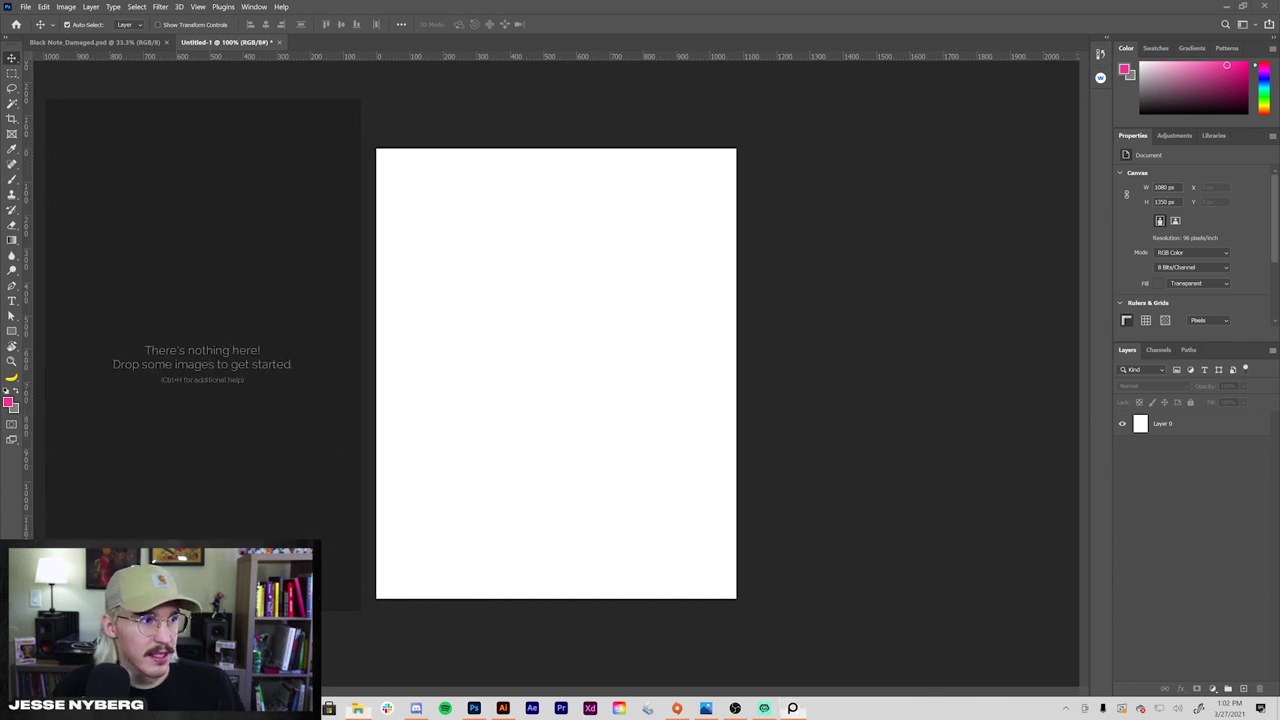
{"action": "left_click_drag", "start_coordinate": [71, 223], "coordinate": [115, 206]}
{"action": "key", "text": "alt+Tab"}
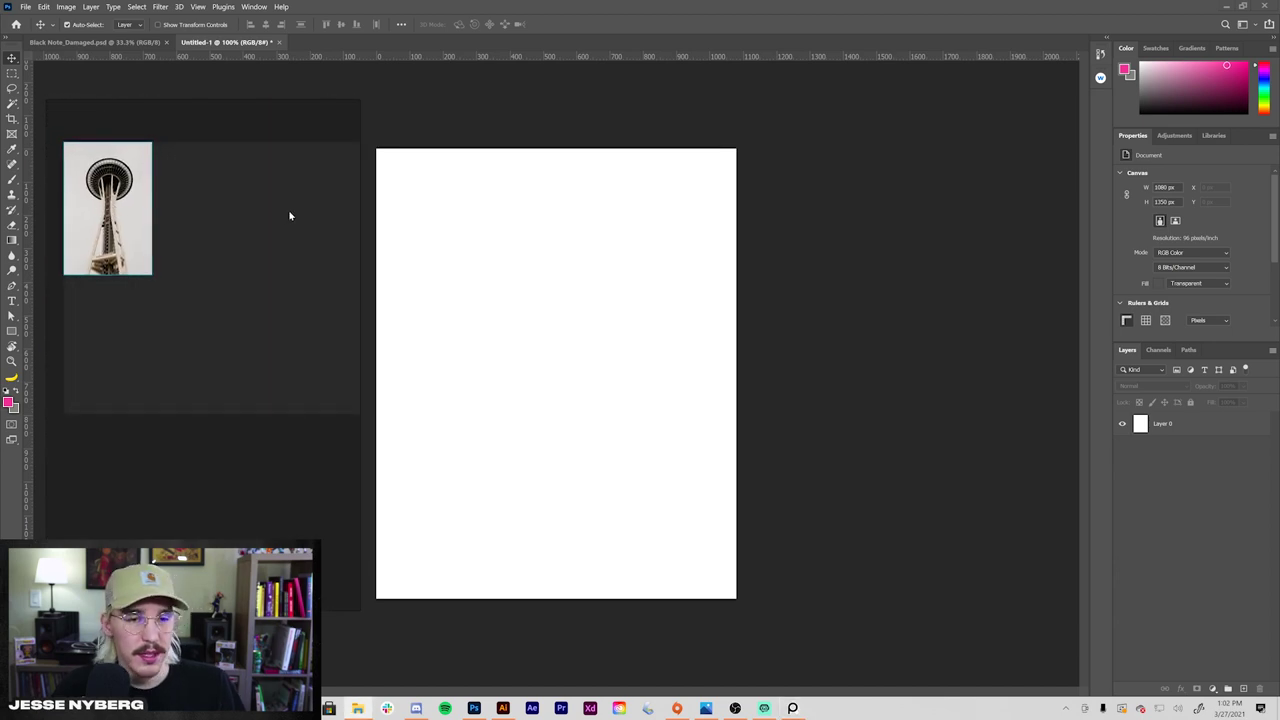
{"action": "left_click_drag", "start_coordinate": [2, 225], "coordinate": [218, 169]}
{"action": "left_click_drag", "start_coordinate": [2, 290], "coordinate": [327, 350]}
{"action": "left_click_drag", "start_coordinate": [2, 365], "coordinate": [190, 380]}
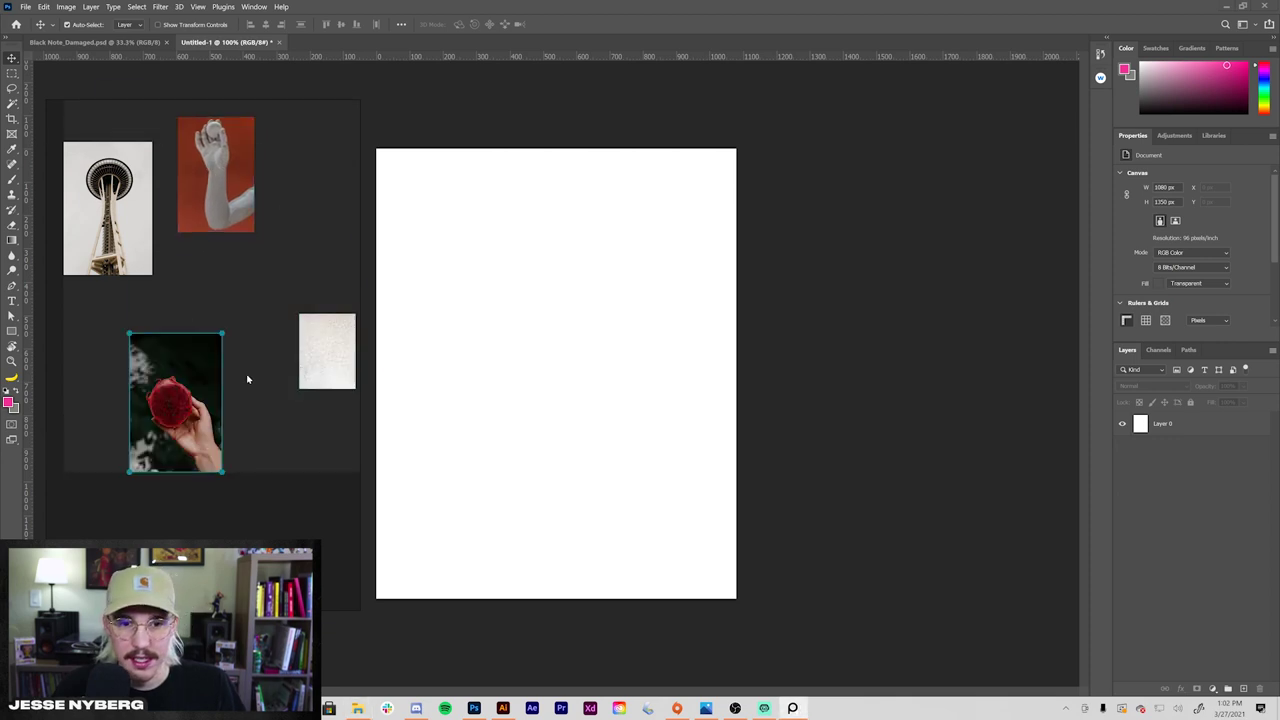
Enlarge the dragon fruit and cracked texture photos on the PureRef board and space out all four images in two rows
{"action": "left_click_drag", "start_coordinate": [221, 333], "coordinate": [276, 255]}
{"action": "left_click_drag", "start_coordinate": [260, 328], "coordinate": [174, 330]}
{"action": "left_click", "coordinate": [349, 350]}
{"action": "left_click_drag", "start_coordinate": [299, 389], "coordinate": [243, 463]}
{"action": "left_click_drag", "start_coordinate": [304, 413], "coordinate": [264, 350]}
{"action": "left_click_drag", "start_coordinate": [112, 203], "coordinate": [111, 167]}
{"action": "left_click_drag", "start_coordinate": [233, 185], "coordinate": [291, 177]}
{"action": "left_click", "coordinate": [338, 280]}
Move the PureRef board to the opposite side of the canvas, reduce its height and shift it clear of the artwork
{"action": "left_click_drag", "start_coordinate": [335, 490], "coordinate": [983, 497]}
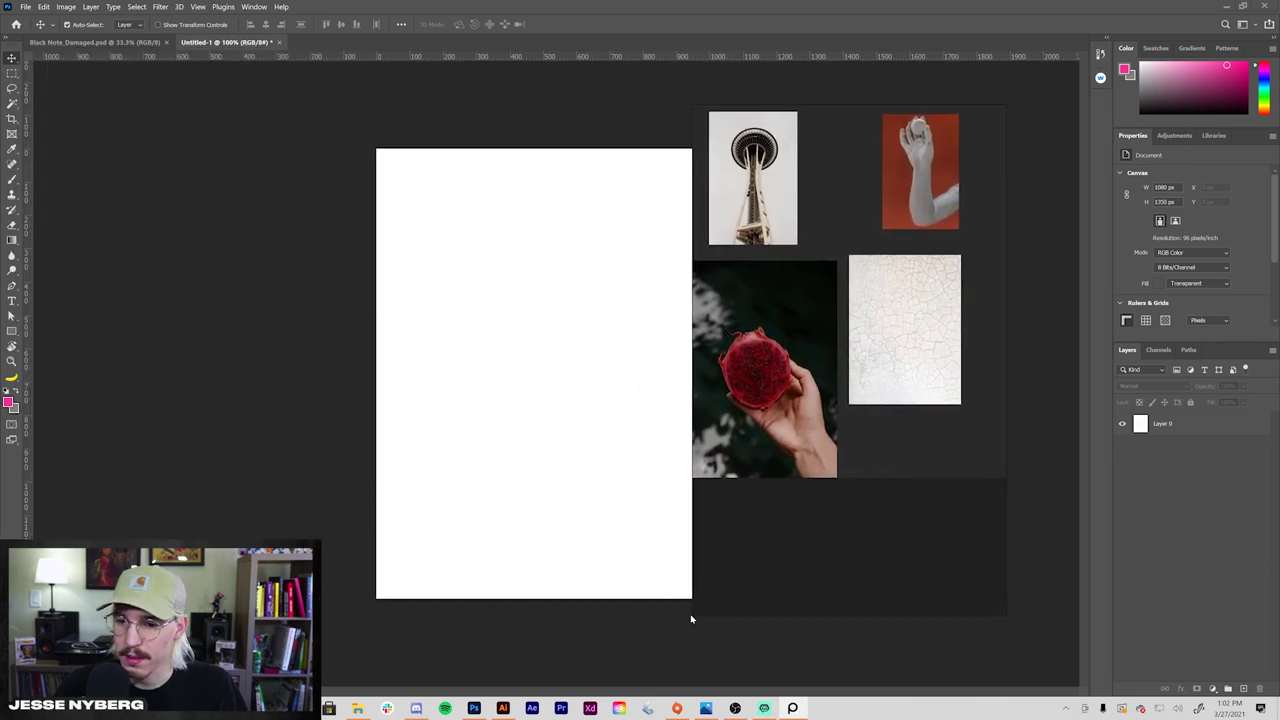
{"action": "left_click_drag", "start_coordinate": [695, 615], "coordinate": [671, 489]}
{"action": "left_click_drag", "start_coordinate": [955, 370], "coordinate": [1002, 369]}
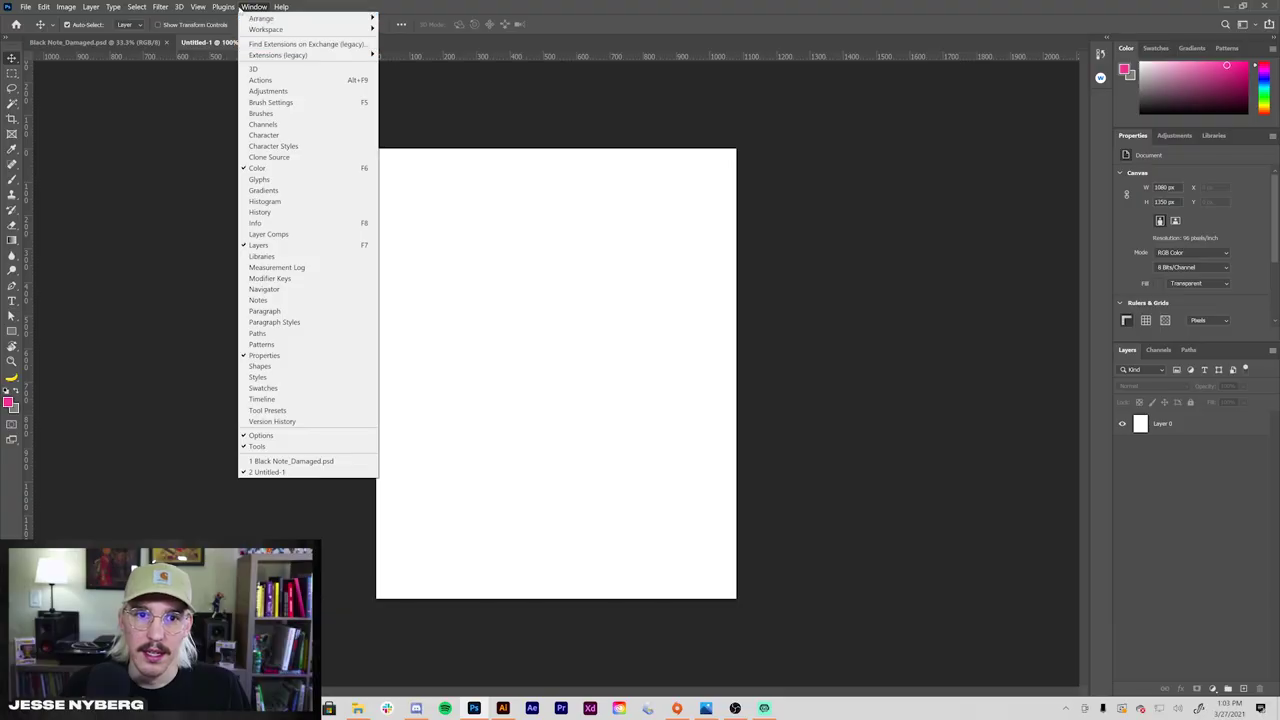
Open the StockSolo plugin in Photoshop, enlarge its panel and review the search source settings
{"action": "mouse_move", "coordinate": [240, 57]}
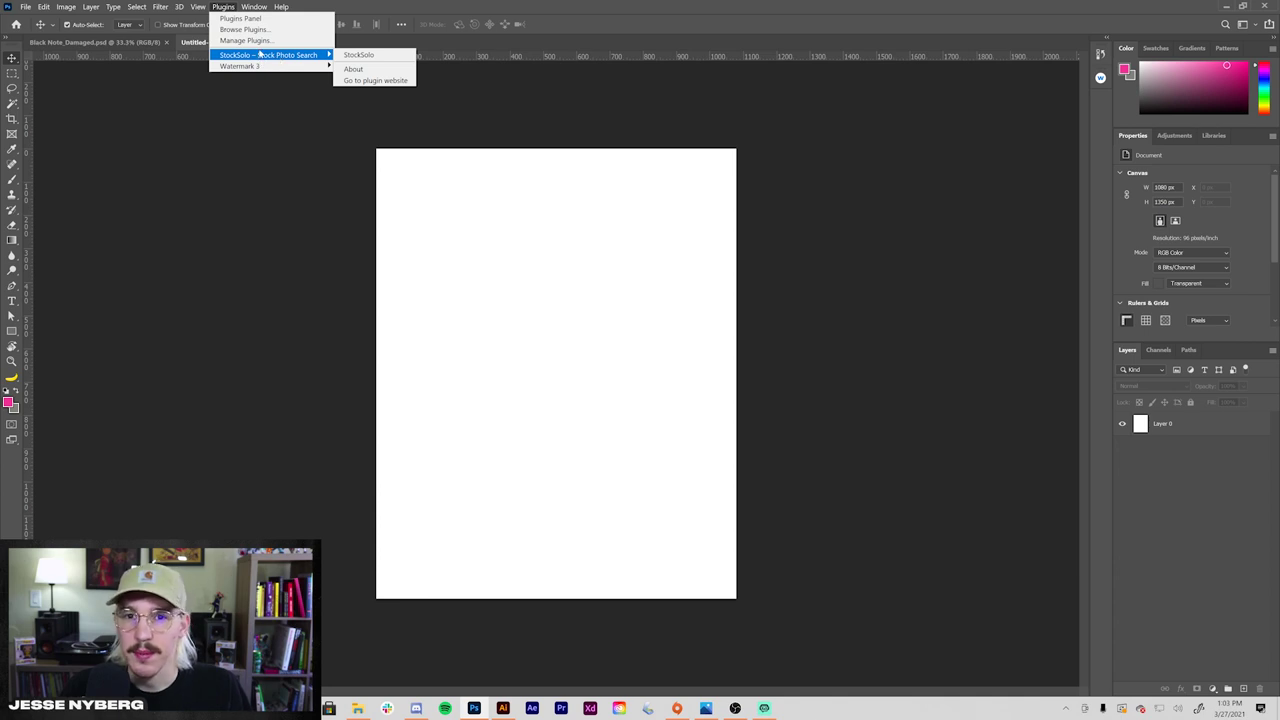
{"action": "left_click", "coordinate": [370, 55]}
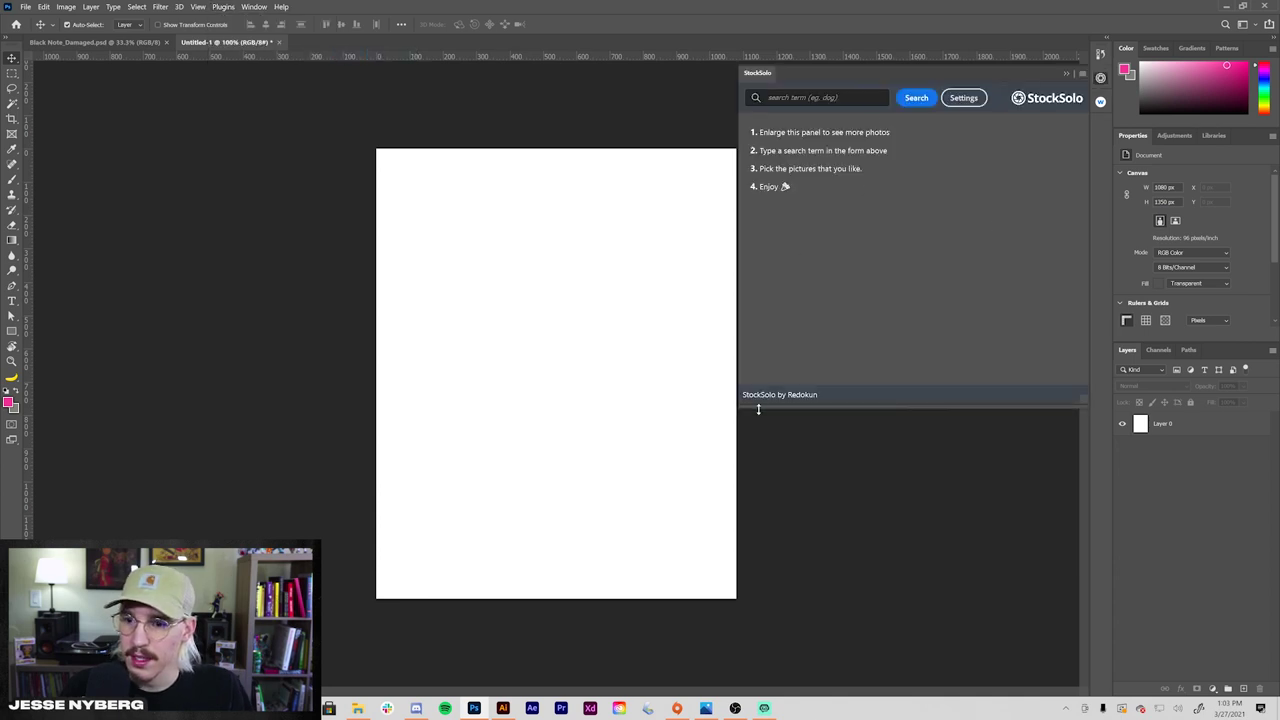
{"action": "left_click_drag", "start_coordinate": [742, 404], "coordinate": [749, 468]}
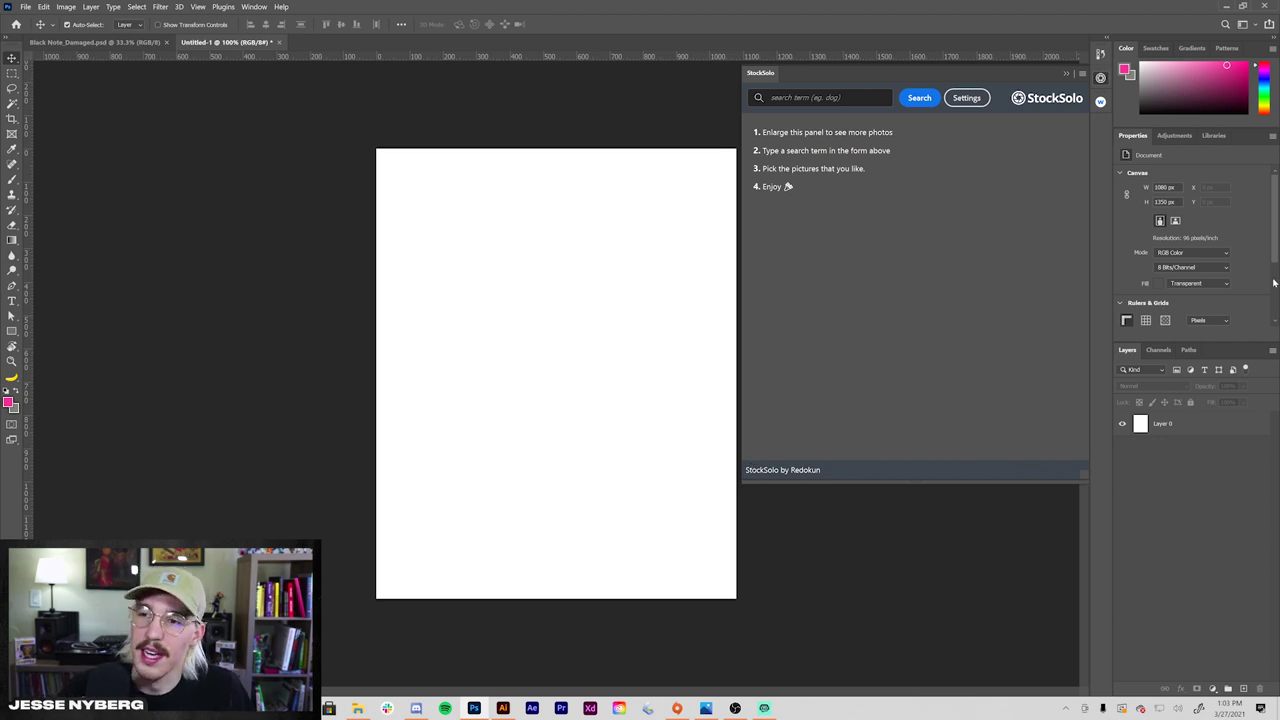
{"action": "left_click", "coordinate": [966, 97]}
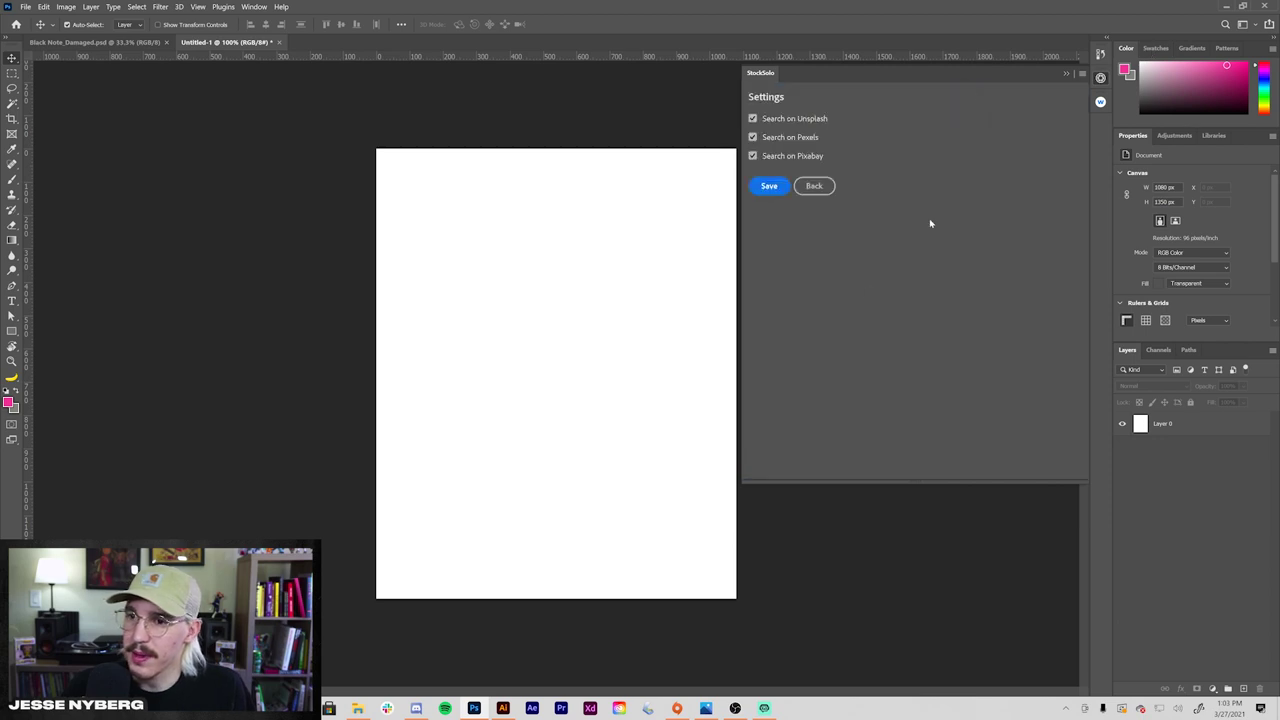
{"action": "left_click", "coordinate": [814, 186]}
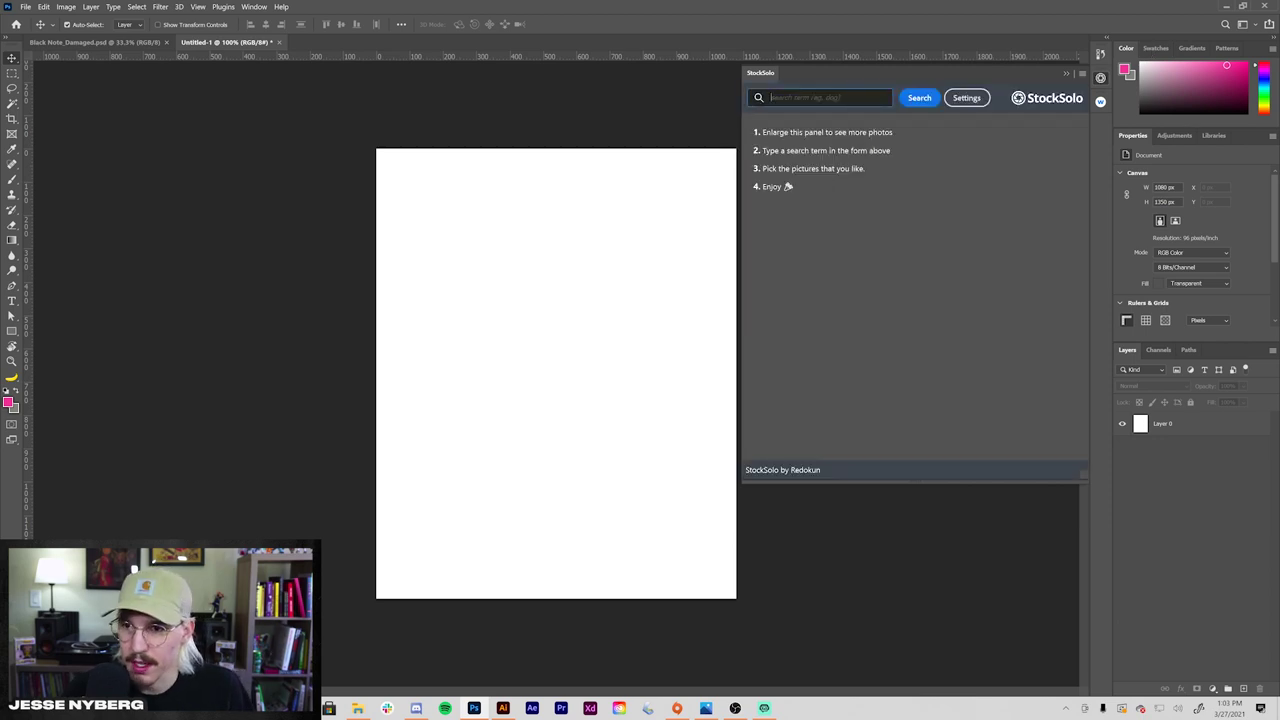
Search StockSolo for "sky" and place the blue sky and orange sunset photos, arranging them one above the other on the canvas
{"action": "type", "text": "sky"}
{"action": "key", "text": "Return"}
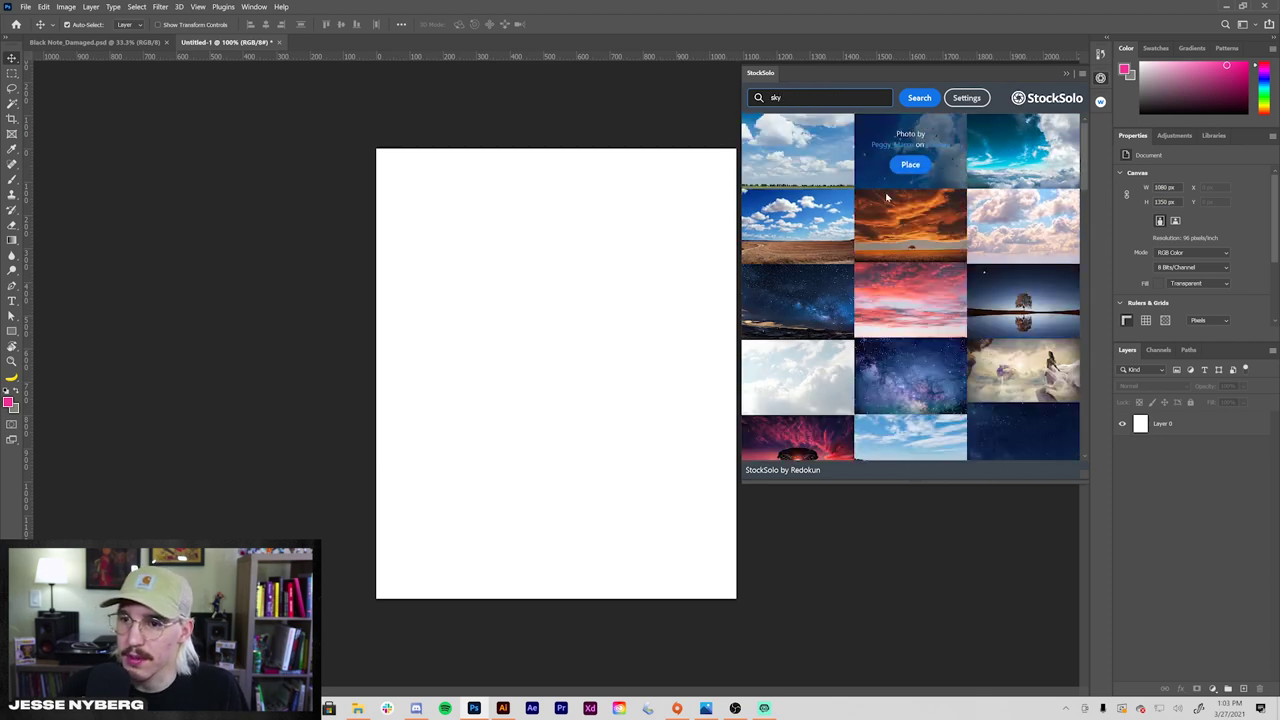
{"action": "left_click", "coordinate": [810, 168]}
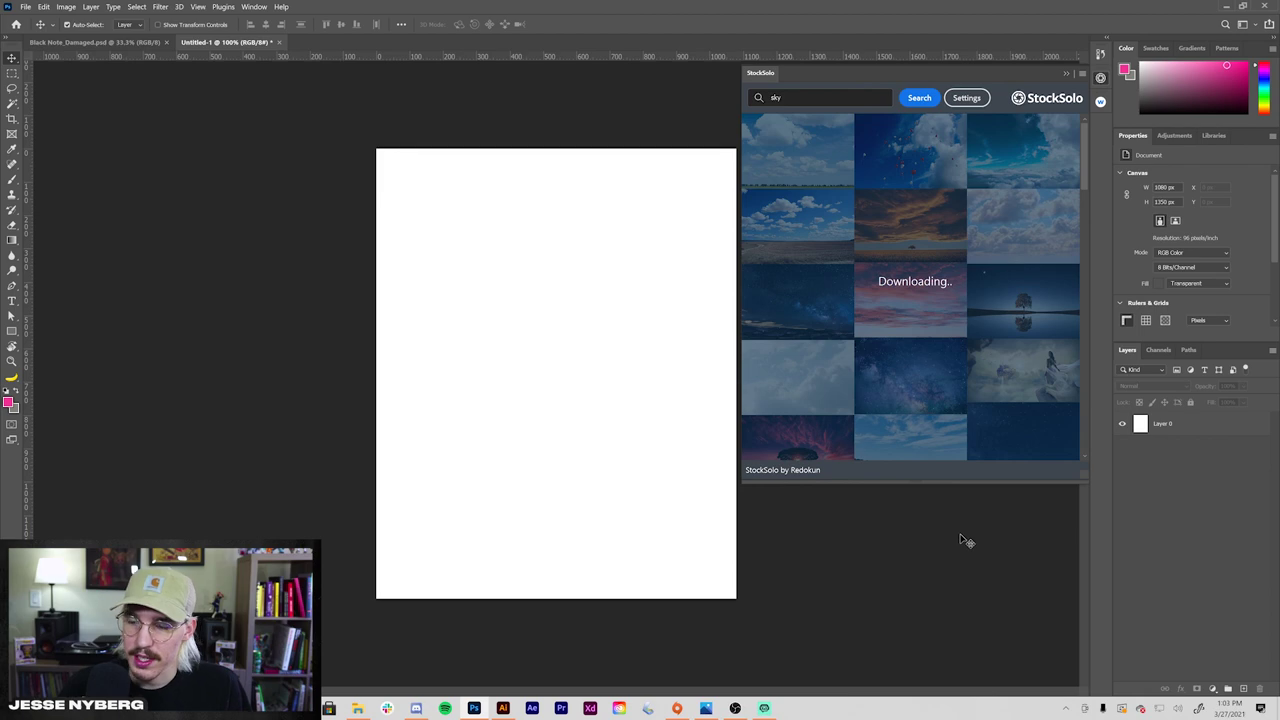
{"action": "left_click", "coordinate": [909, 236]}
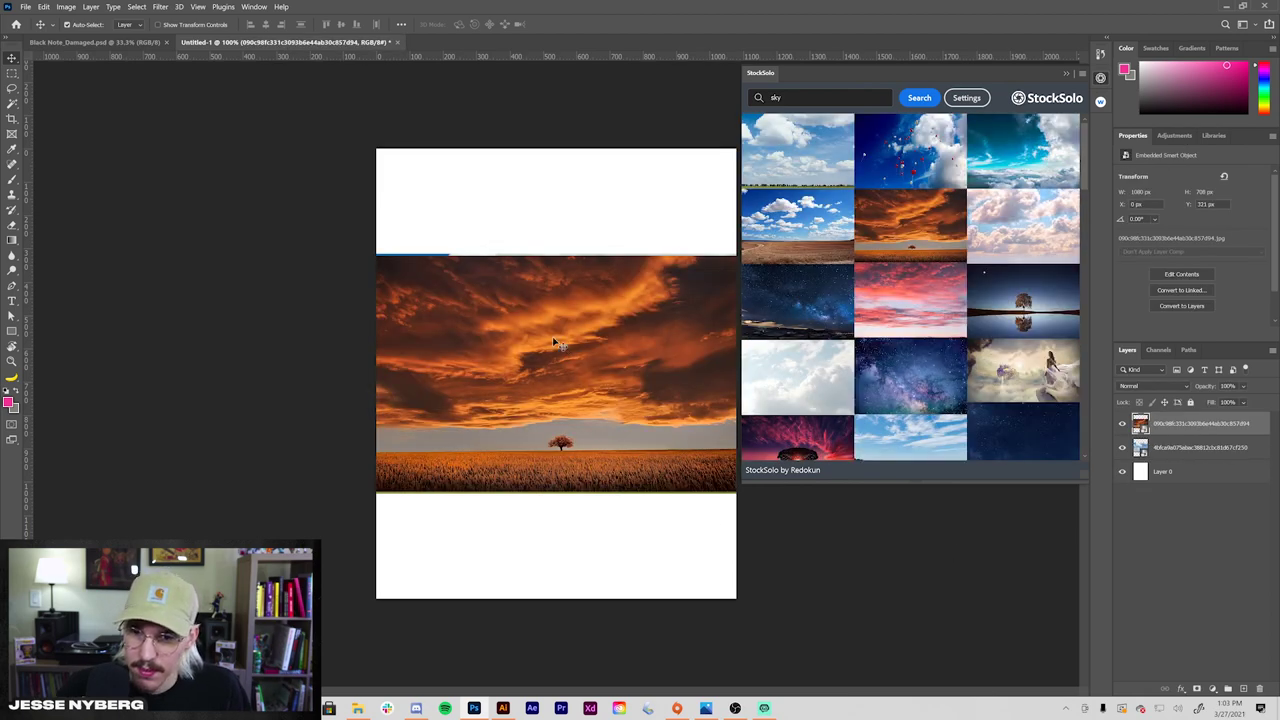
{"action": "left_click_drag", "start_coordinate": [555, 342], "coordinate": [494, 490]}
{"action": "left_click_drag", "start_coordinate": [556, 368], "coordinate": [559, 225]}
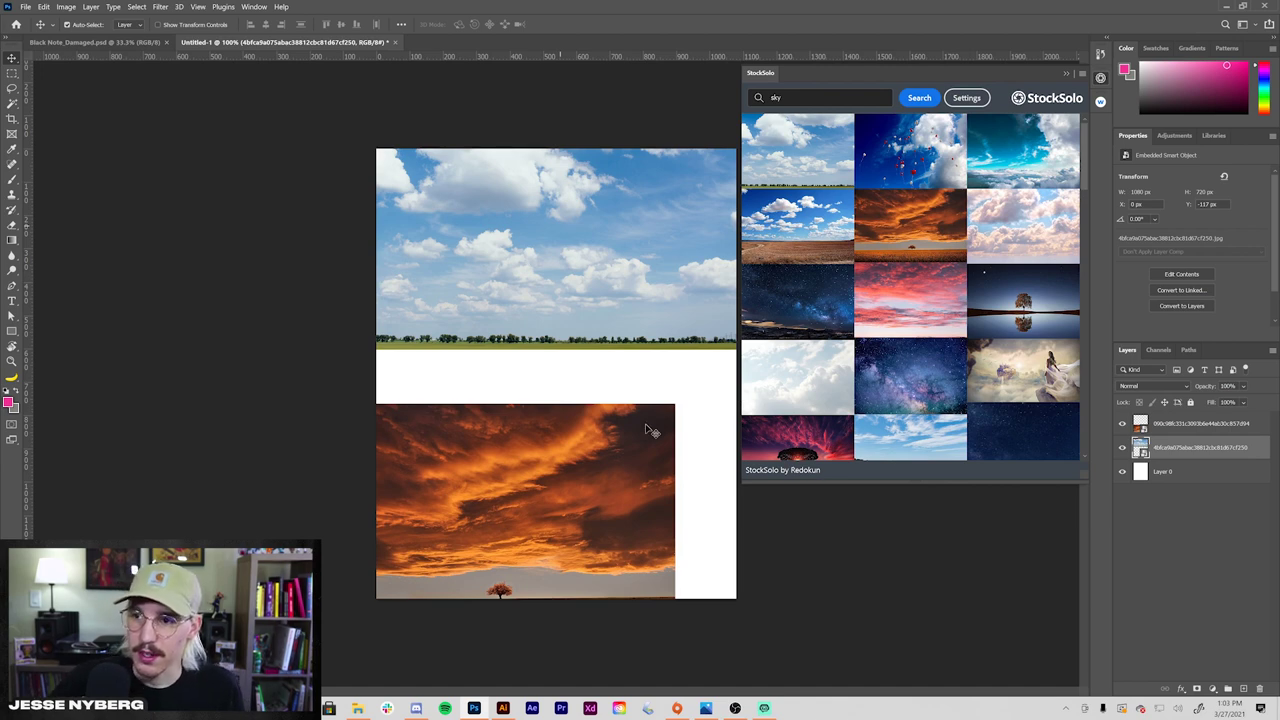
Restrict the StockSolo search to Unsplash by disabling Pexels and Pixabay, and save the settings
{"action": "scroll", "coordinate": [900, 294], "scroll_direction": "down", "scroll_amount": 5}
{"action": "left_click", "coordinate": [966, 97]}
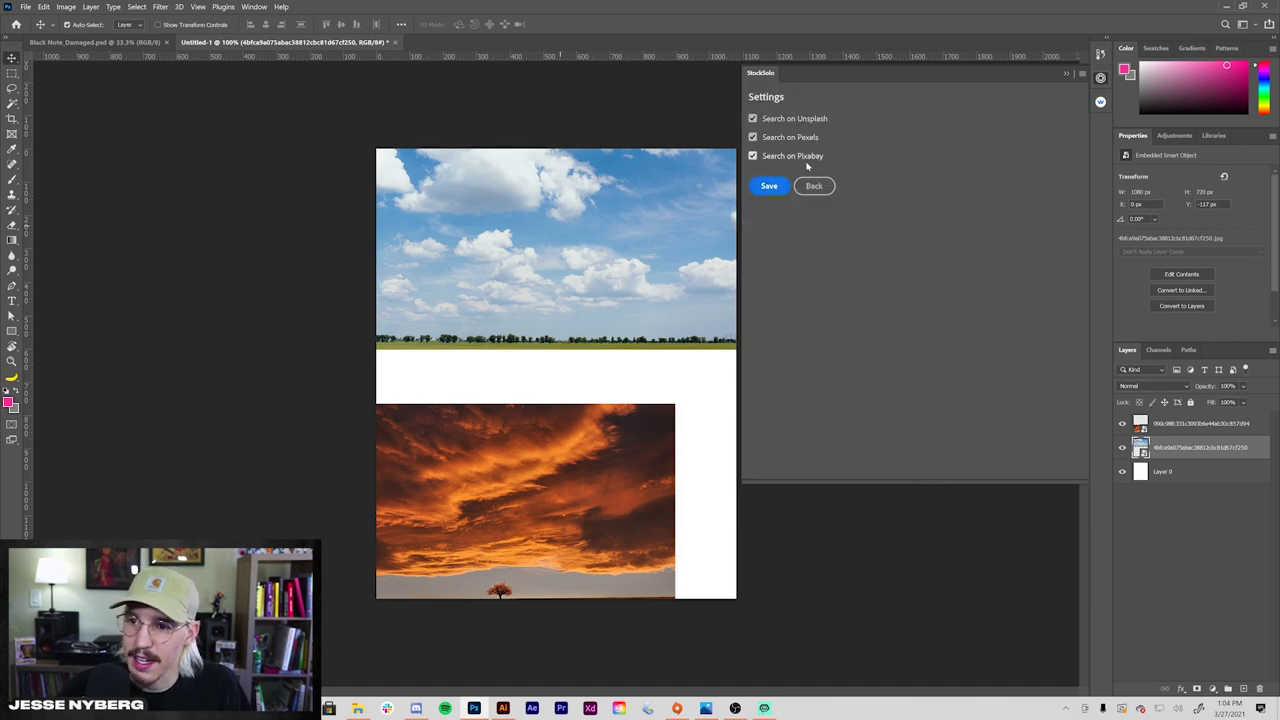
{"action": "left_click", "coordinate": [753, 156]}
{"action": "left_click", "coordinate": [753, 137]}
{"action": "left_click", "coordinate": [768, 187]}
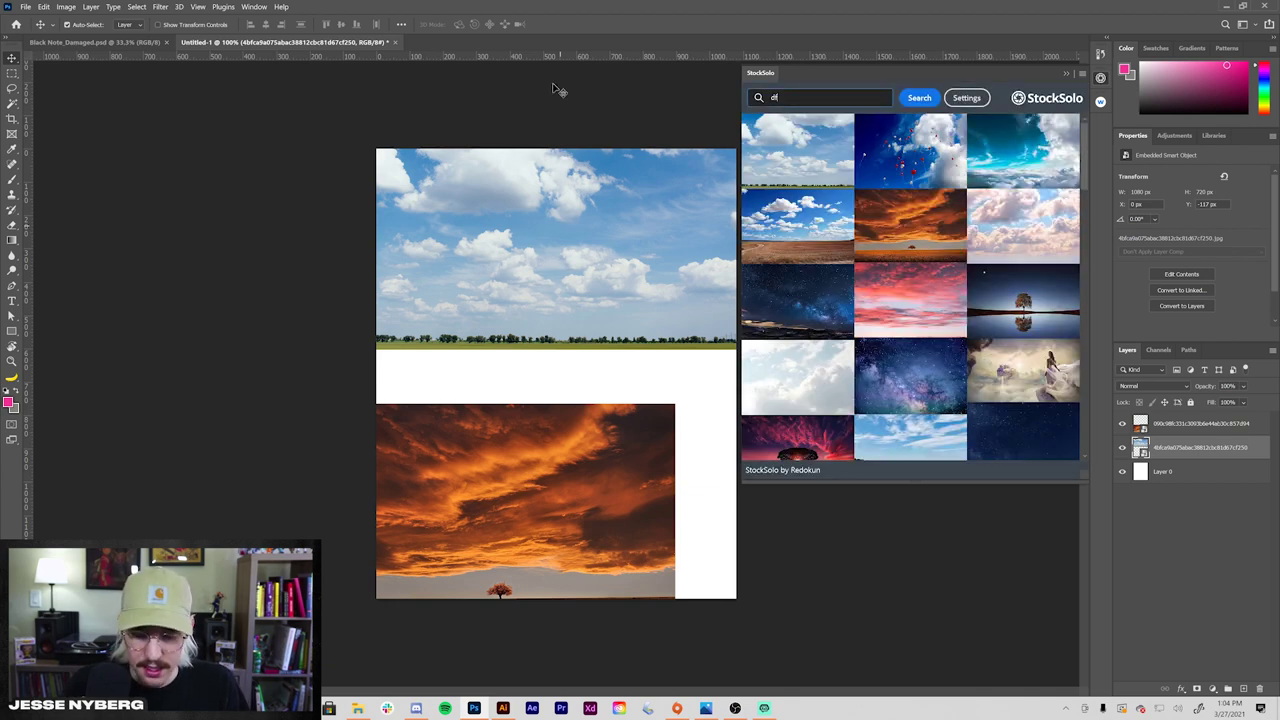
Search StockSolo for "dog" and place photos from the results in the document
{"action": "type", "text": "dog"}
{"action": "key", "text": "Return"}
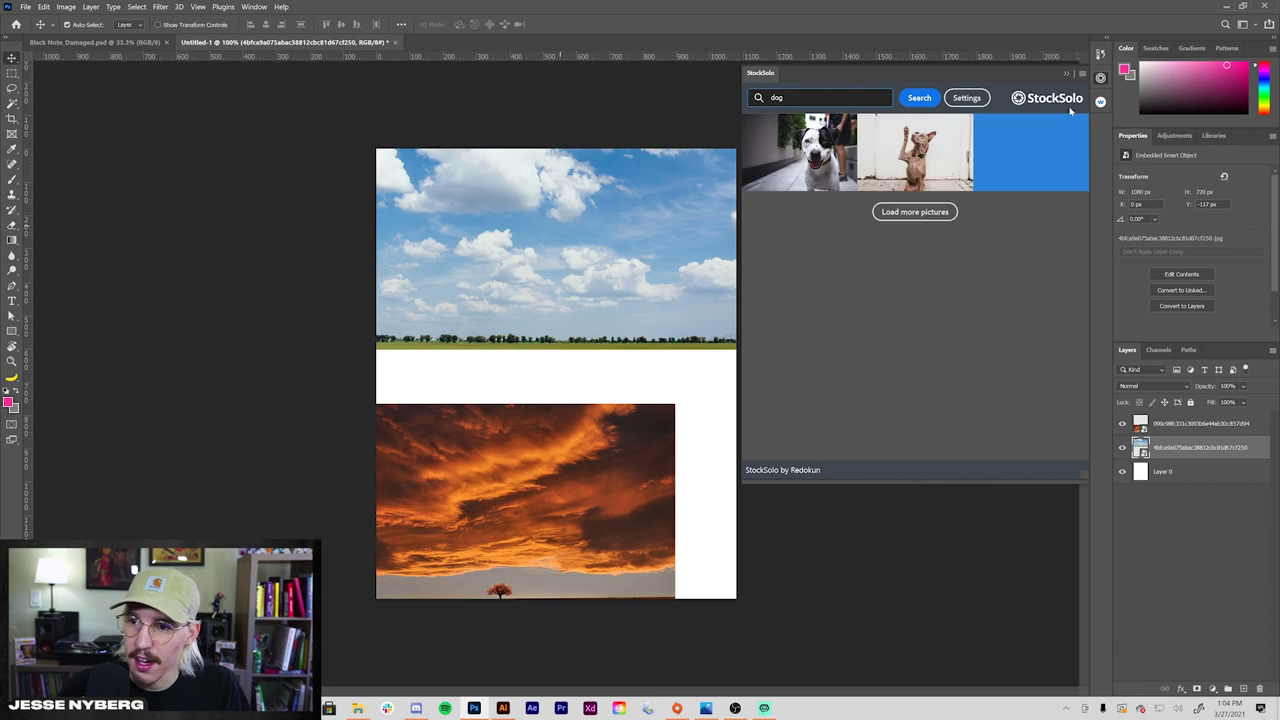
{"action": "left_click", "coordinate": [797, 166]}
{"action": "left_click", "coordinate": [797, 243]}
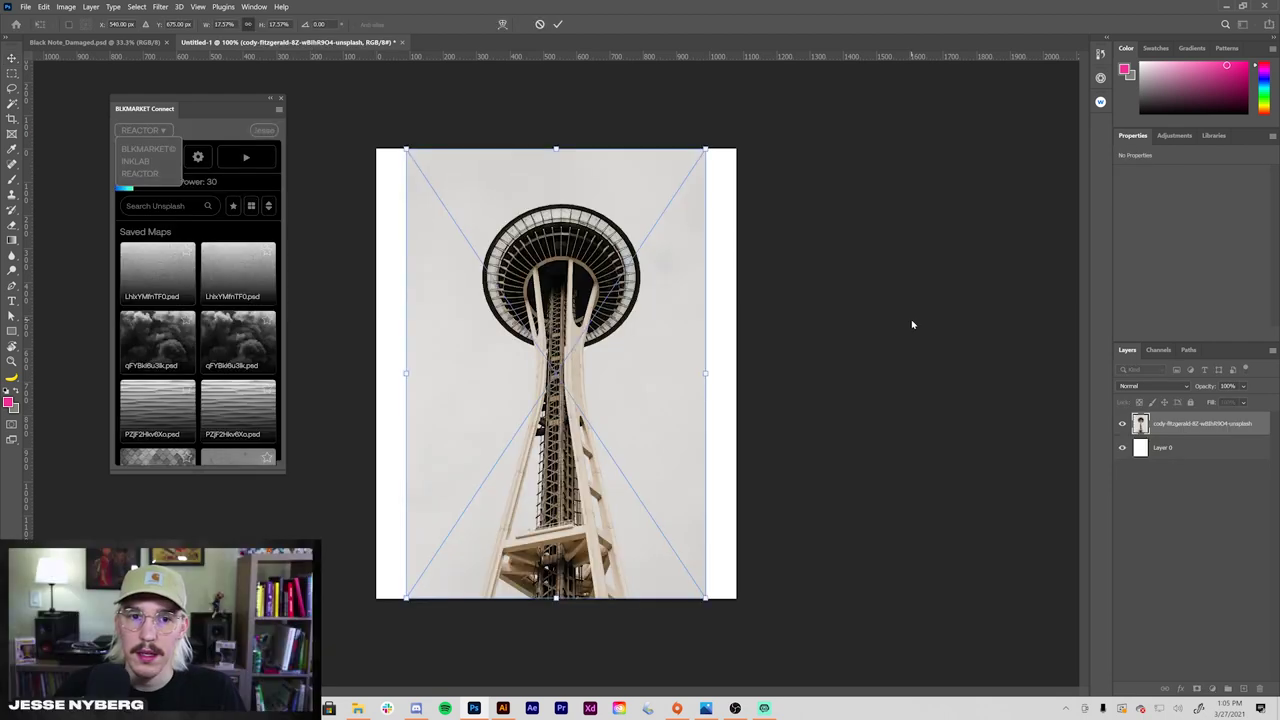
Confirm the placed tower photo and scale it up to 22.92% so that it covers the whole canvas
{"action": "key", "text": "Return"}
{"action": "key", "text": "ctrl+t"}
{"action": "left_click_drag", "start_coordinate": [706, 373], "coordinate": [754, 374]}
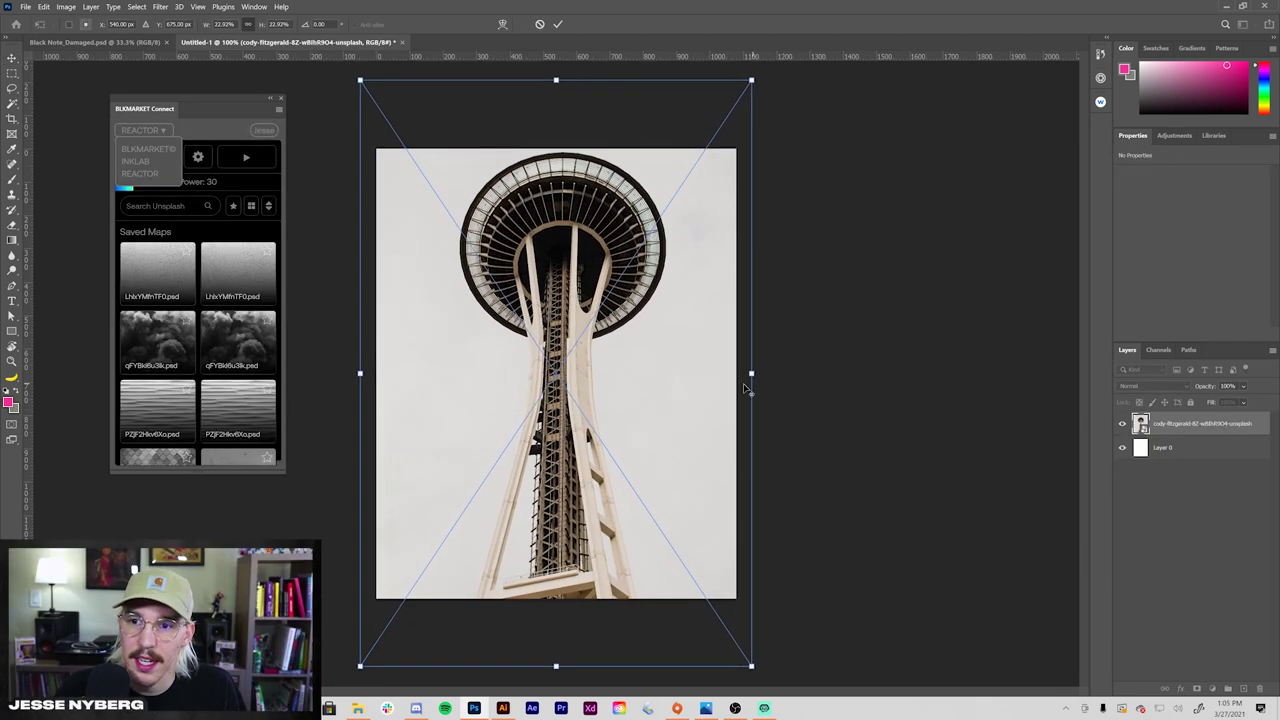
{"action": "key", "text": "Return"}
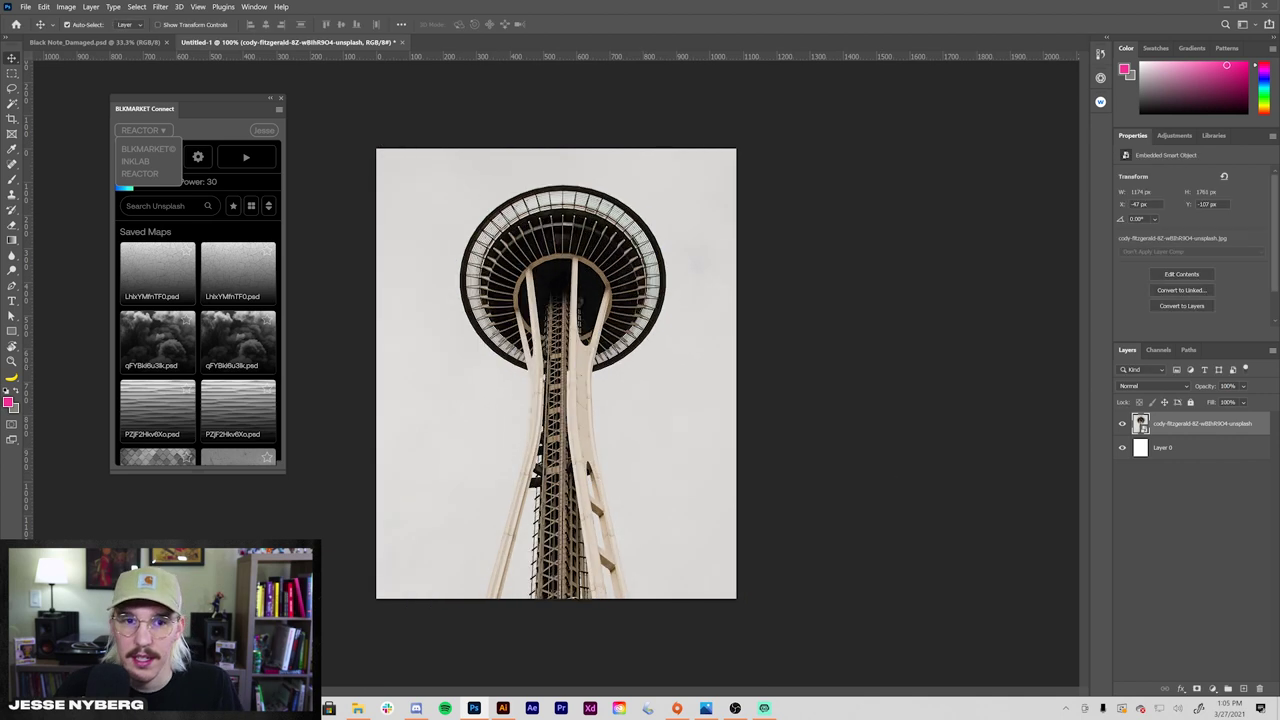
Deselect the photo layer, close the module list with REACTOR kept active and enlarge the BLKMARKET Connect panel
{"action": "left_click", "coordinate": [326, 213]}
{"action": "left_click", "coordinate": [155, 131]}
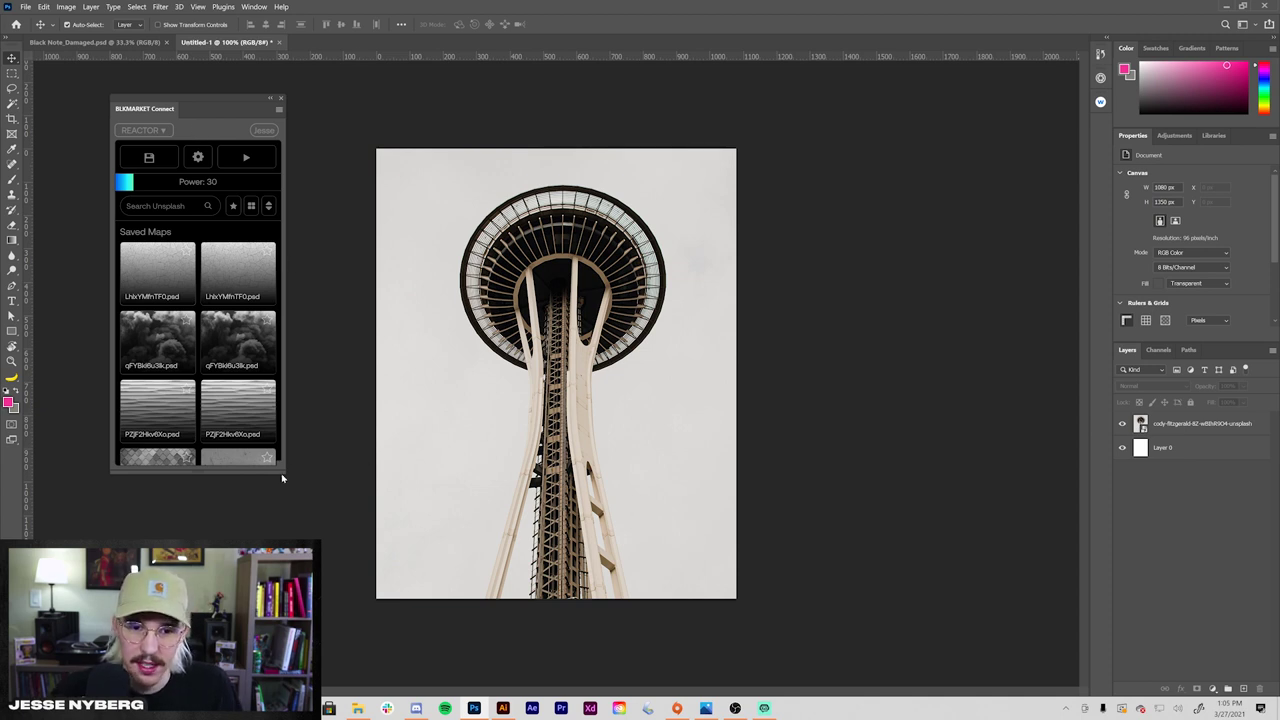
{"action": "left_click_drag", "start_coordinate": [284, 471], "coordinate": [321, 530]}
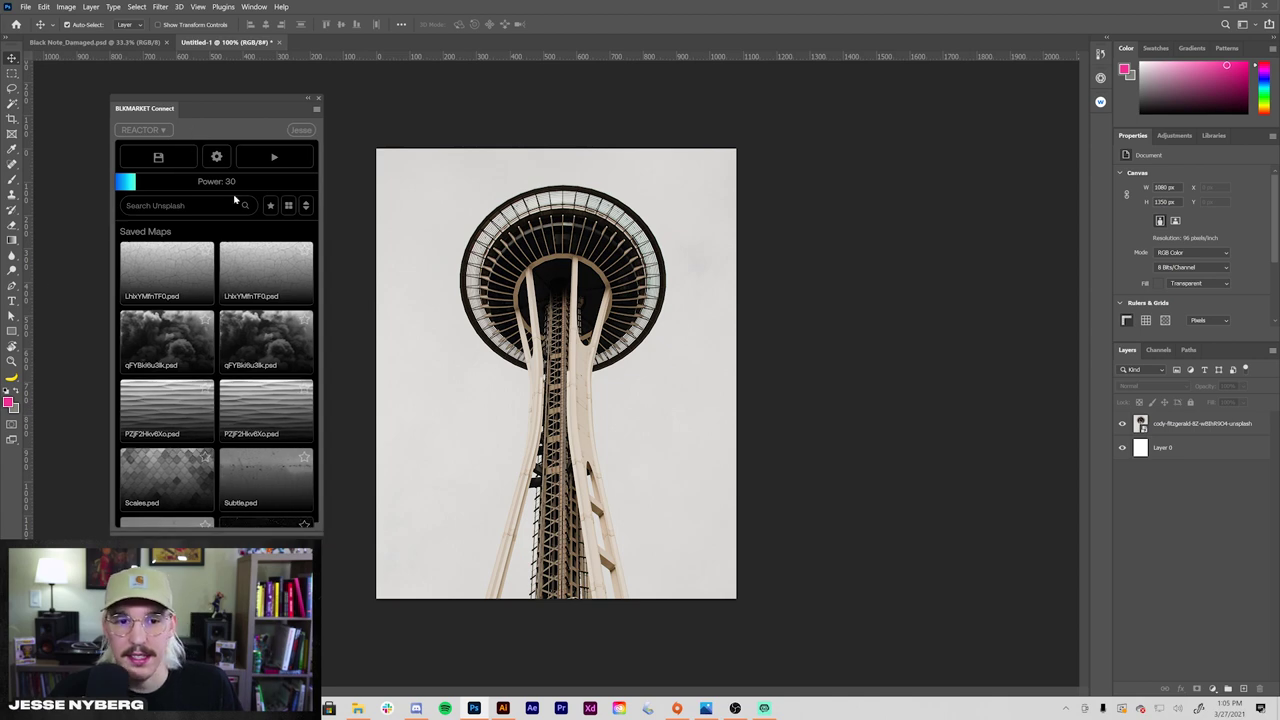
Browse the saved displacement maps in REACTOR and open its Unsplash search
{"action": "scroll", "coordinate": [214, 374], "scroll_direction": "down", "scroll_amount": 2}
{"action": "scroll", "coordinate": [225, 374], "scroll_direction": "up", "scroll_amount": 2}
{"action": "scroll", "coordinate": [195, 448], "scroll_direction": "down", "scroll_amount": 3}
{"action": "scroll", "coordinate": [190, 427], "scroll_direction": "down", "scroll_amount": 5}
{"action": "scroll", "coordinate": [203, 413], "scroll_direction": "up", "scroll_amount": 3}
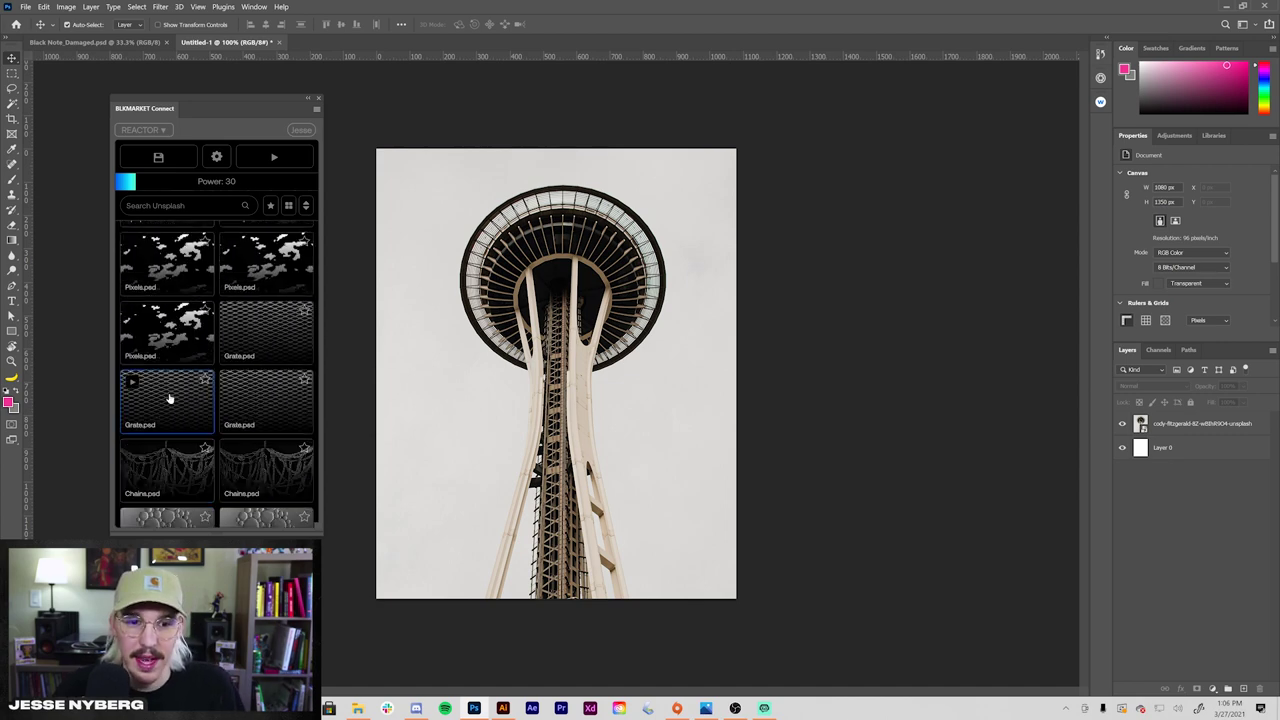
{"action": "scroll", "coordinate": [300, 375], "scroll_direction": "up", "scroll_amount": 10}
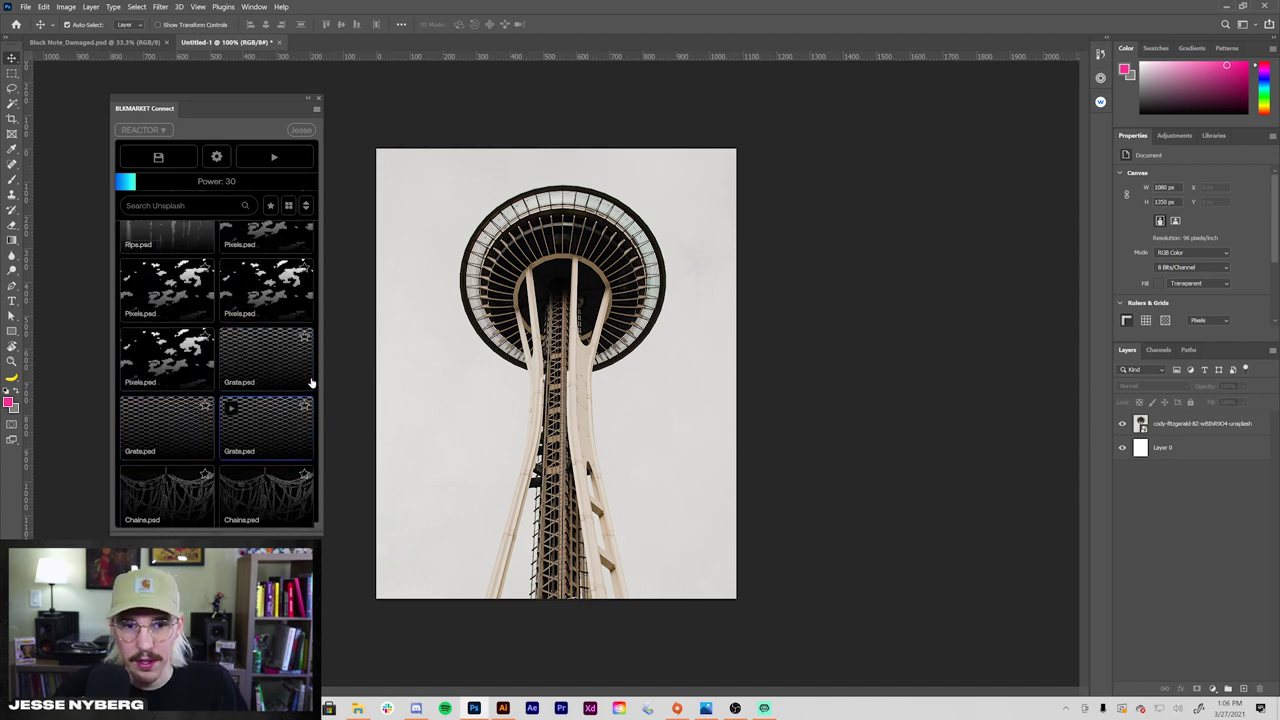
{"action": "left_click", "coordinate": [190, 206]}
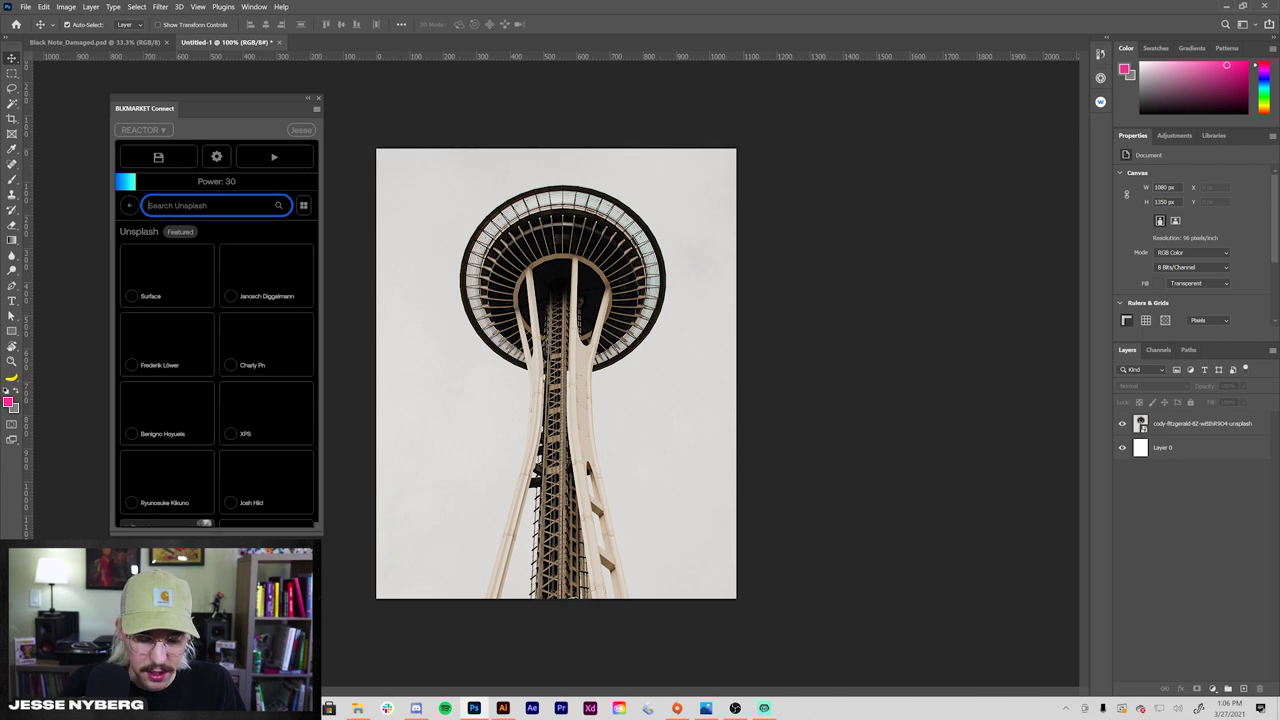
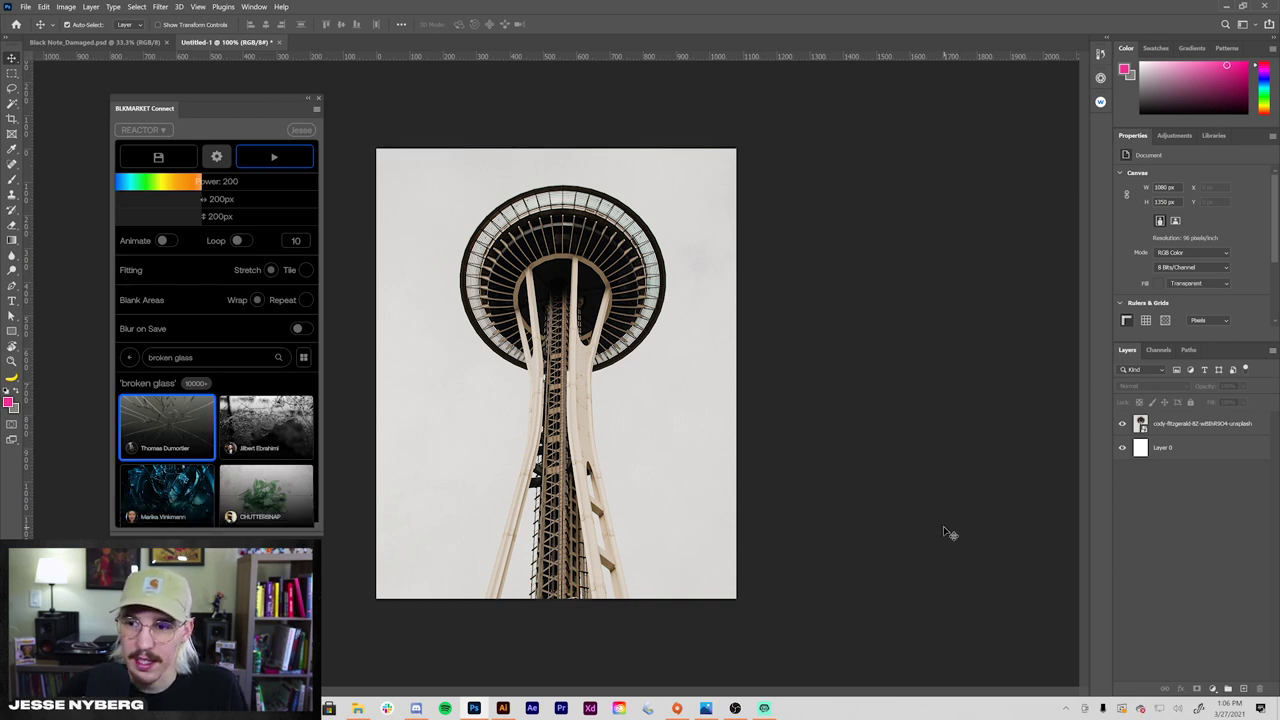
Try the broken glass map at power 200 on the tower photo layer, shift the distorted photo slightly, and undo both changes
{"action": "left_click", "coordinate": [1160, 425]}
{"action": "left_click", "coordinate": [276, 158]}
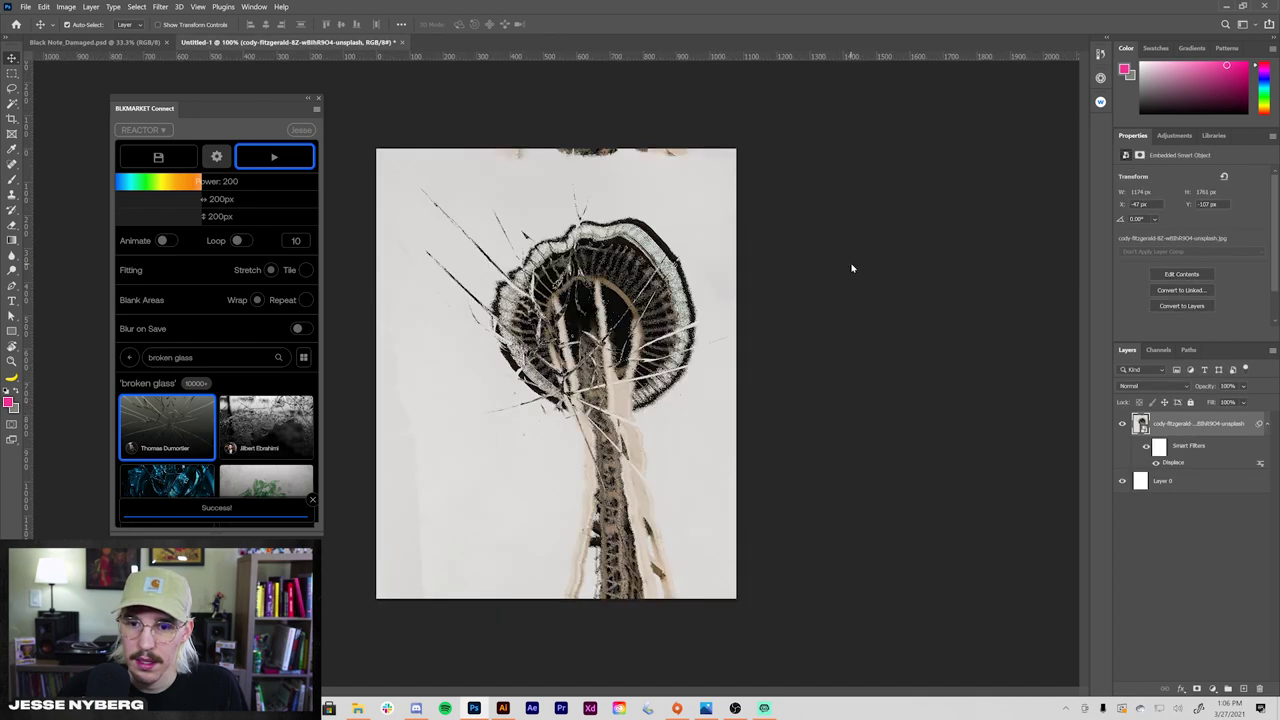
{"action": "left_click_drag", "start_coordinate": [632, 357], "coordinate": [604, 359]}
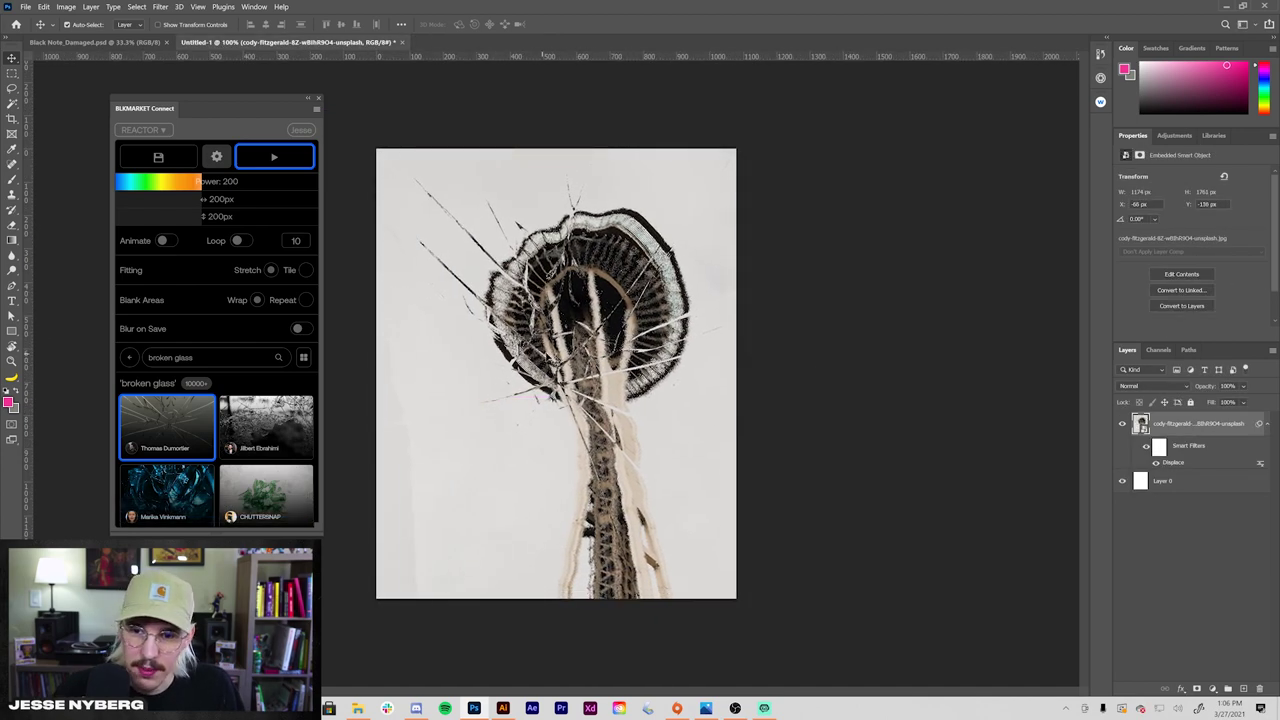
{"action": "key", "text": "ctrl+z"}
{"action": "key", "text": "ctrl+z"}
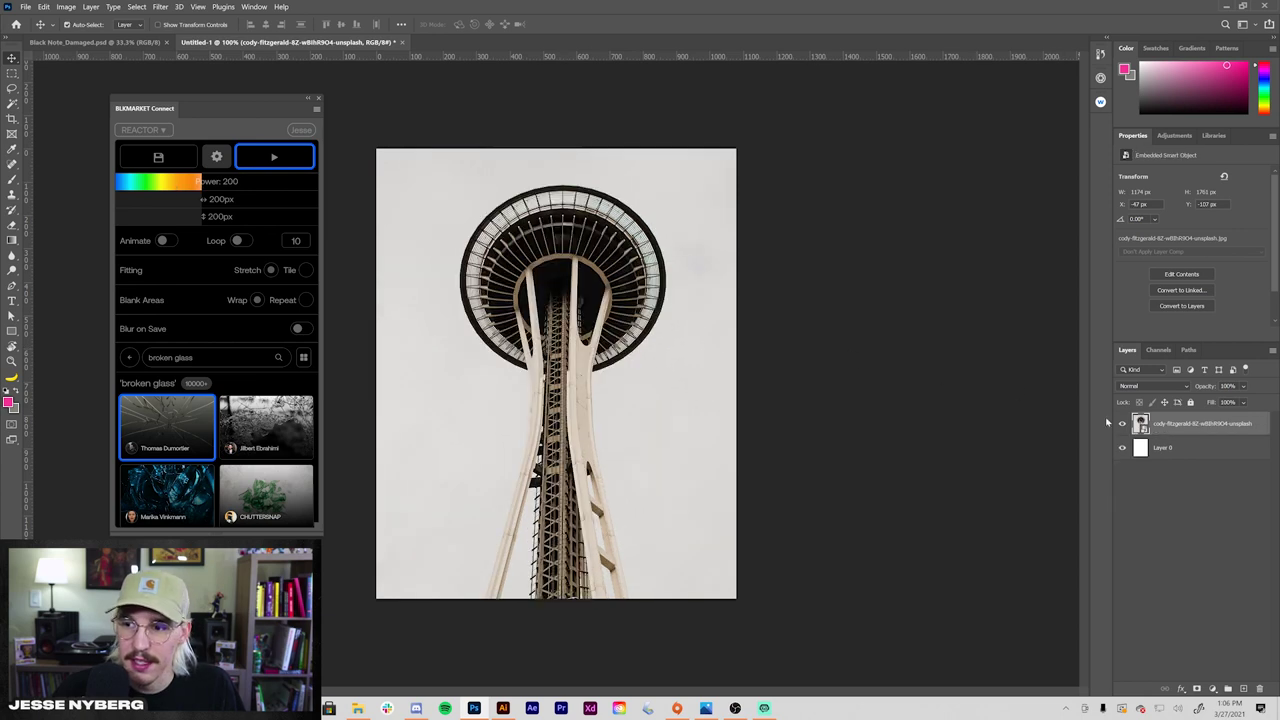
Lower the displacement power to 50, apply the broken glass map to the tower photo for close inspection, and undo the distortion
{"action": "left_click_drag", "start_coordinate": [150, 187], "coordinate": [144, 186]}
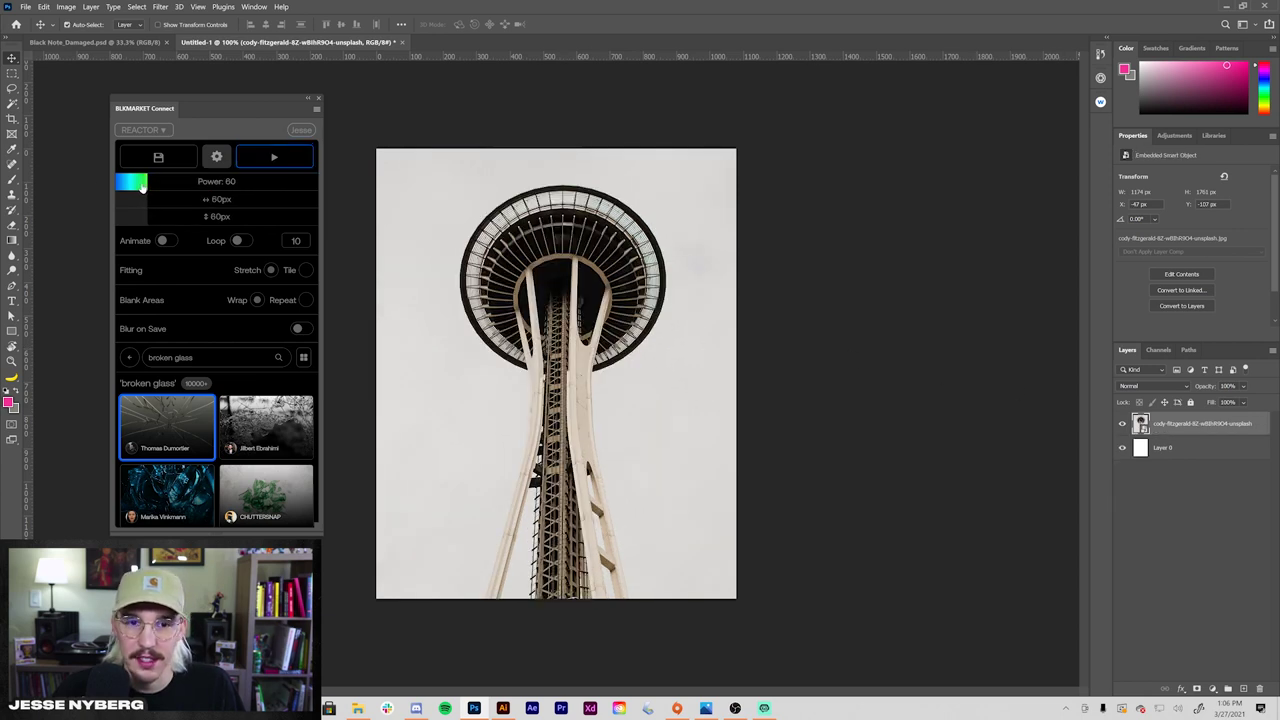
{"action": "left_click", "coordinate": [274, 157]}
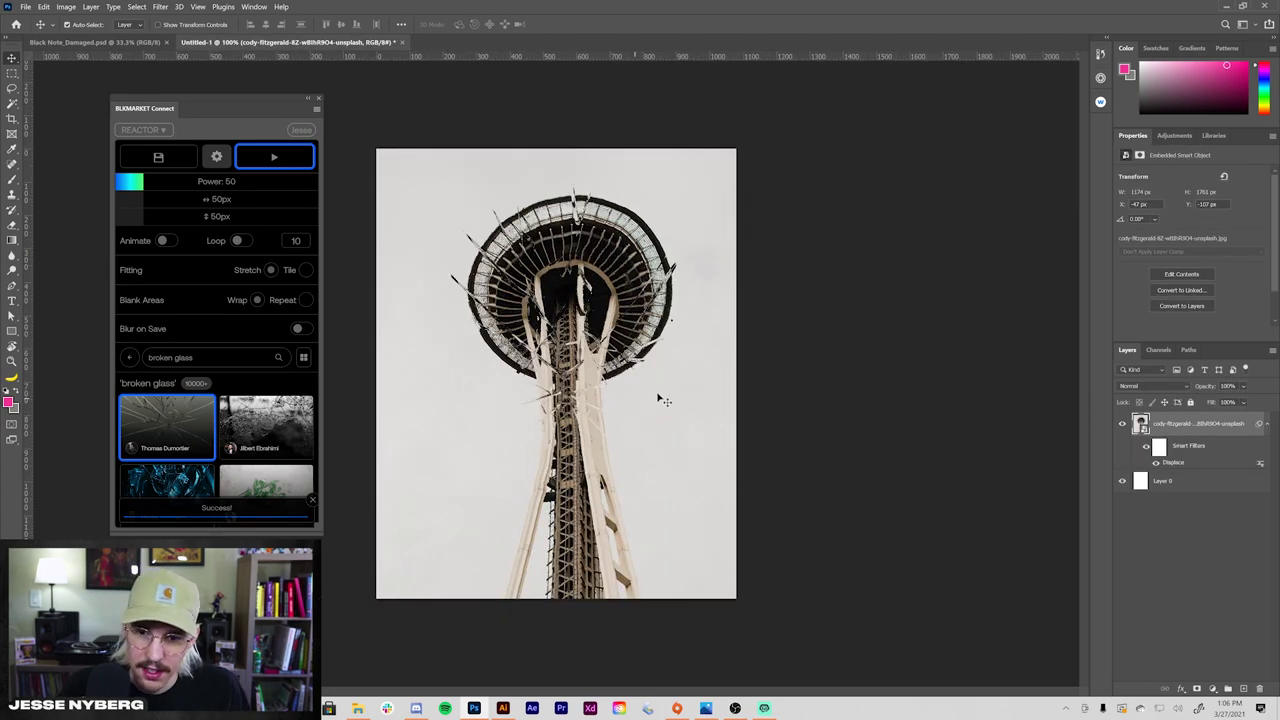
{"action": "scroll", "coordinate": [705, 420], "scroll_direction": "up", "scroll_amount": 3}
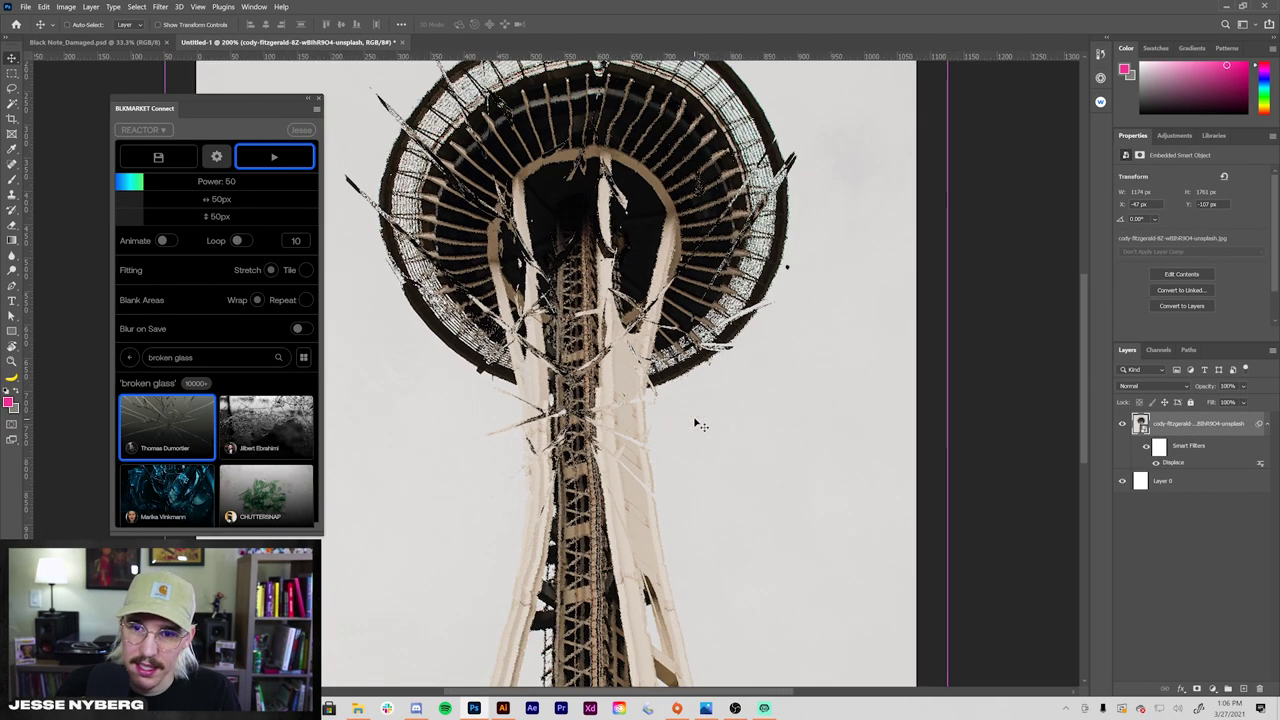
{"action": "scroll", "coordinate": [700, 425], "scroll_direction": "down", "scroll_amount": 3}
{"action": "key", "text": "ctrl+z"}
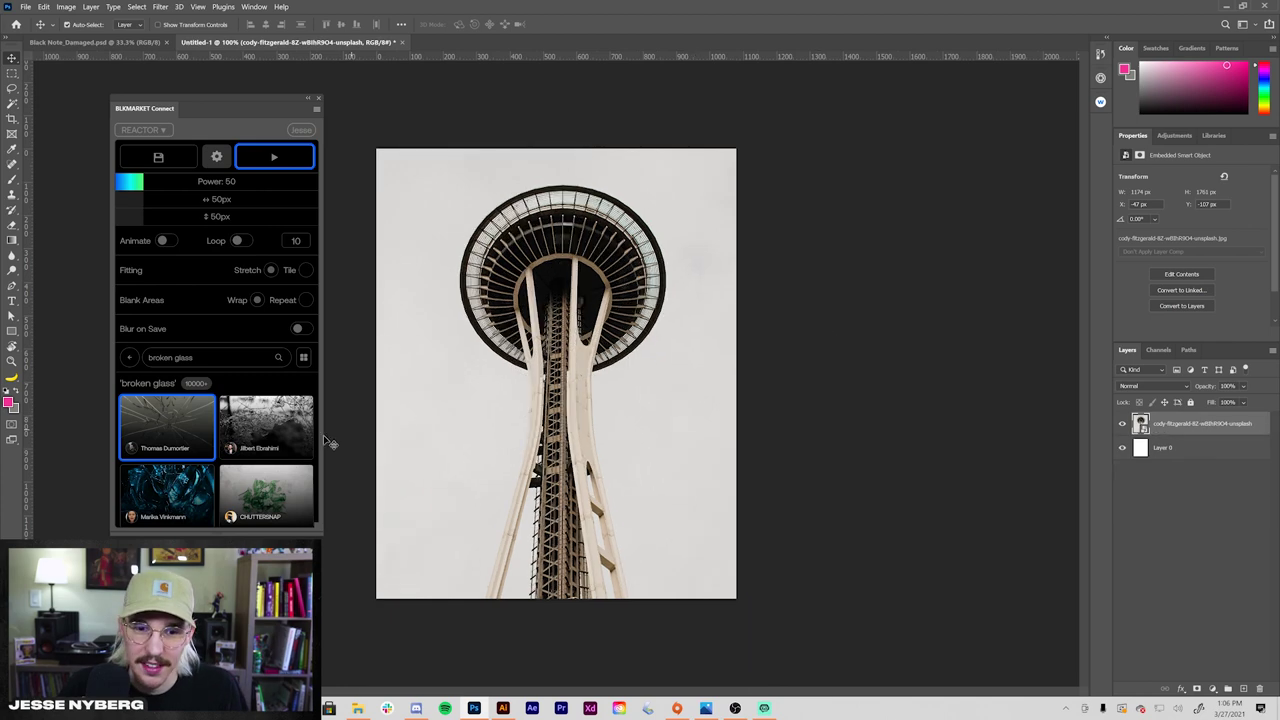
Search Unsplash in REACTOR for "water drops" and select a photo of droplets on glass as the displacement map
{"action": "scroll", "coordinate": [257, 456], "scroll_direction": "down", "scroll_amount": 5}
{"action": "scroll", "coordinate": [257, 450], "scroll_direction": "down", "scroll_amount": 3}
{"action": "scroll", "coordinate": [189, 495], "scroll_direction": "up", "scroll_amount": 8}
{"action": "left_click_drag", "start_coordinate": [210, 358], "coordinate": [50, 347]}
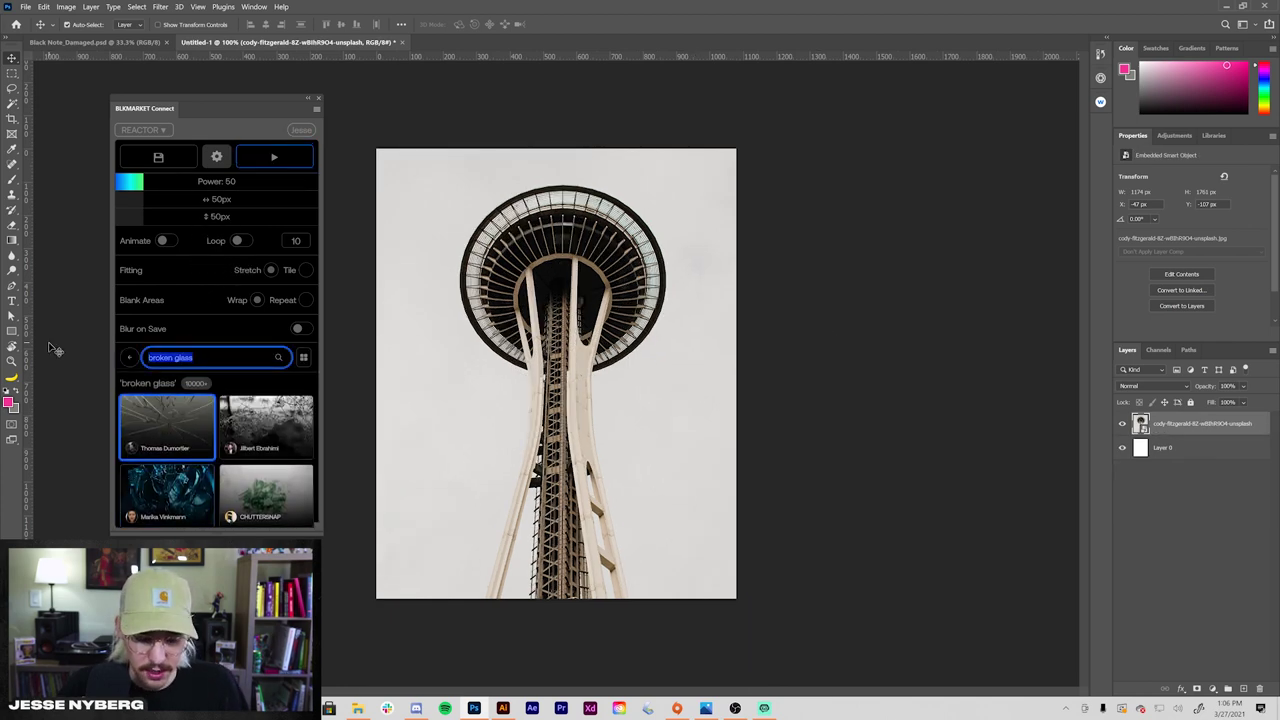
{"action": "type", "text": "water drops"}
{"action": "key", "text": "Return"}
{"action": "scroll", "coordinate": [226, 385], "scroll_direction": "down", "scroll_amount": 1}
{"action": "left_click", "coordinate": [230, 420]}
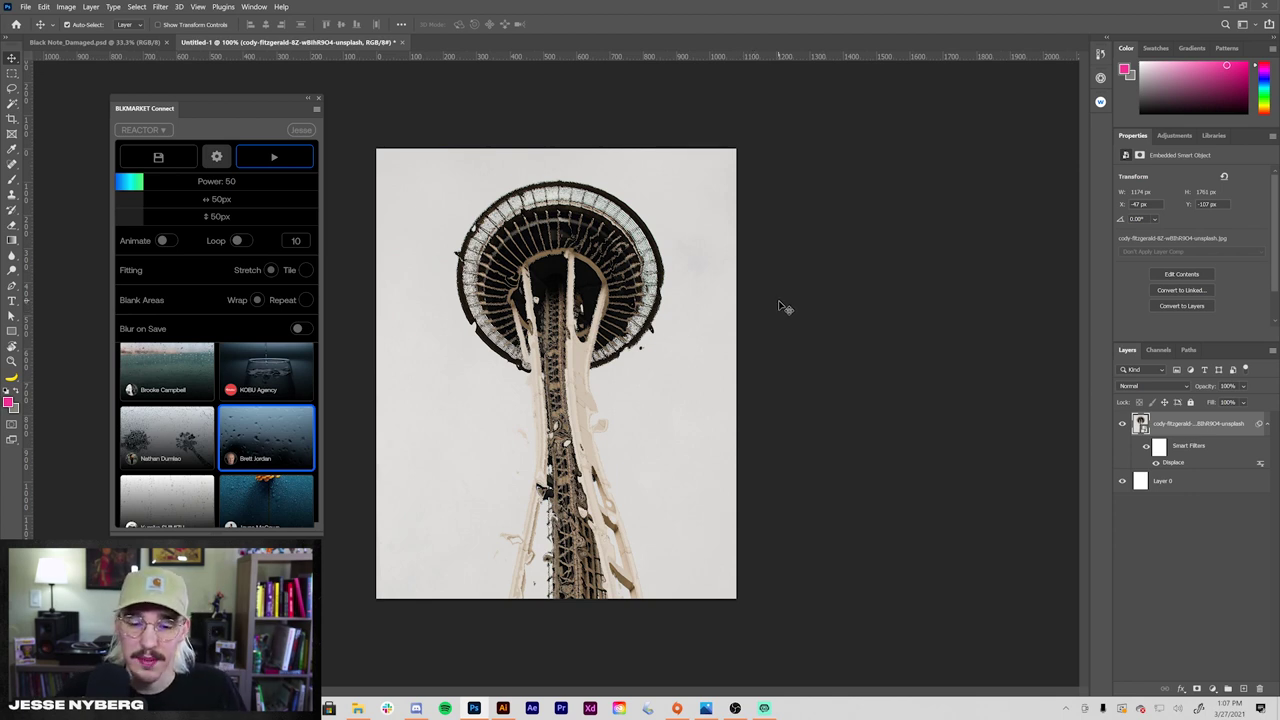
Inspect the water-drop distortion on the tower photo and undo it
{"action": "left_click", "coordinate": [945, 375]}
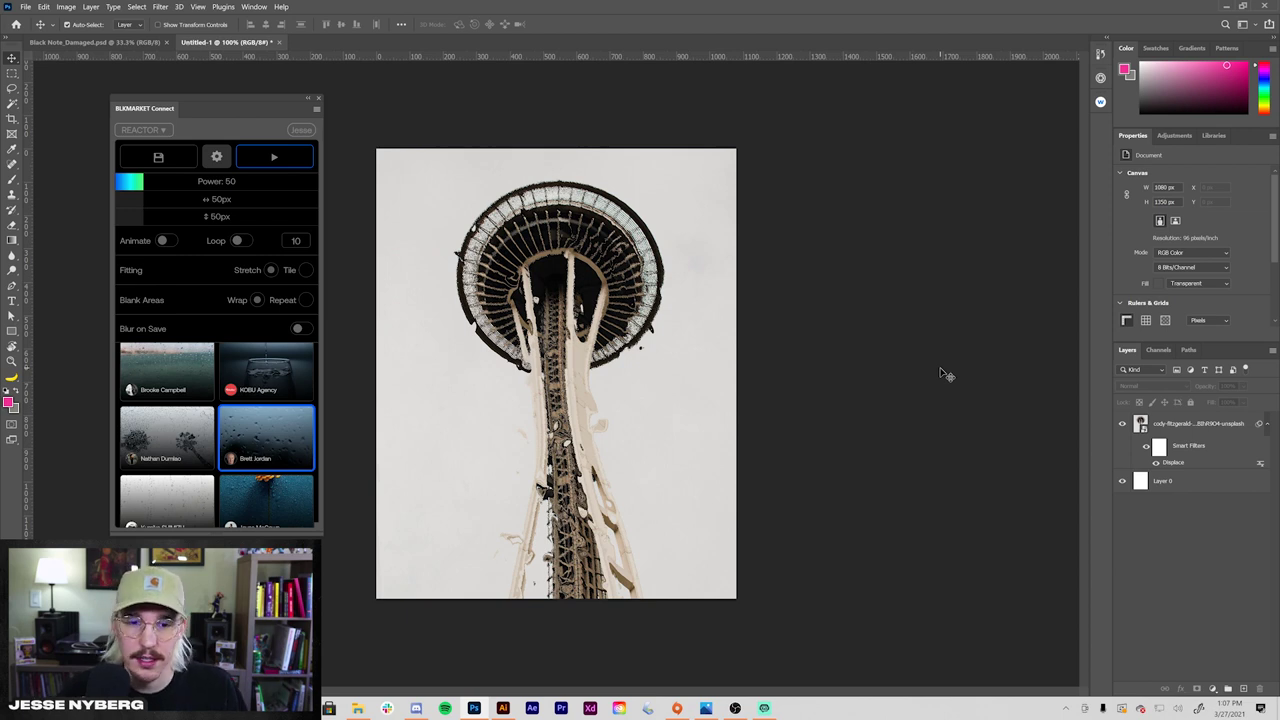
{"action": "key", "text": "ctrl+z"}
{"action": "left_click", "coordinate": [912, 368]}
{"action": "scroll", "coordinate": [240, 382], "scroll_direction": "up", "scroll_amount": 2}
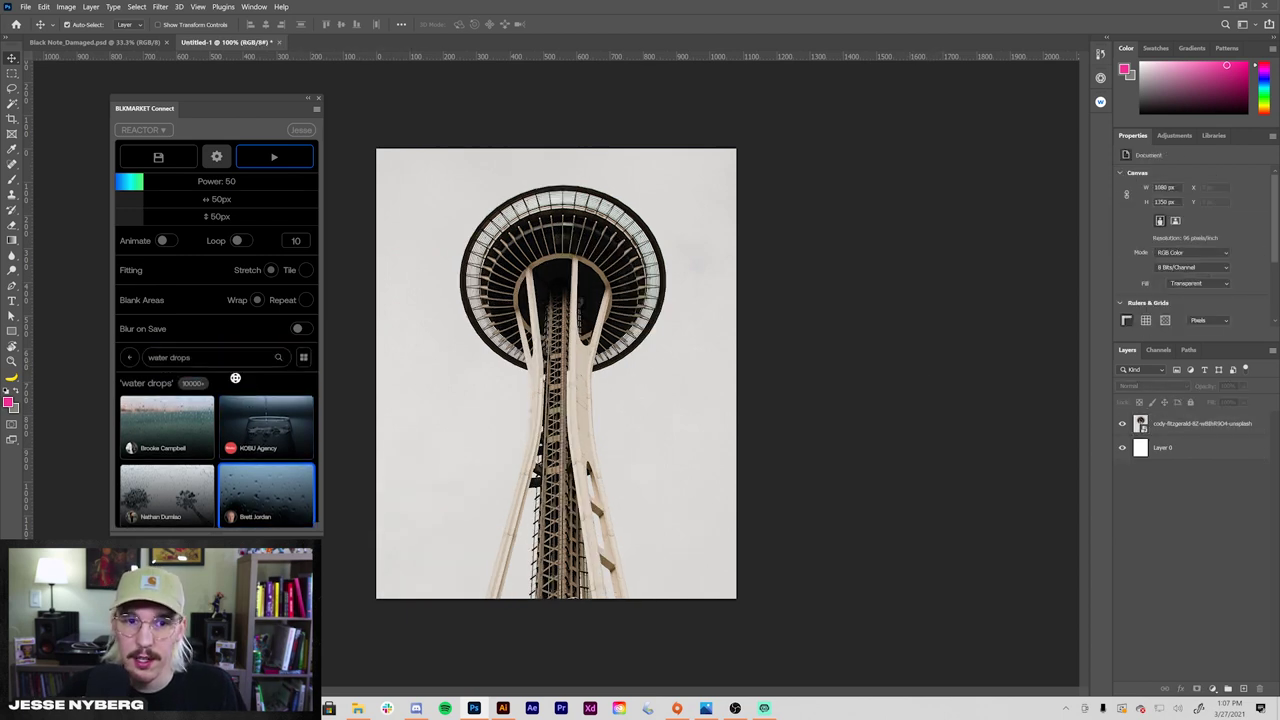
{"action": "left_click_drag", "start_coordinate": [204, 358], "coordinate": [142, 347]}
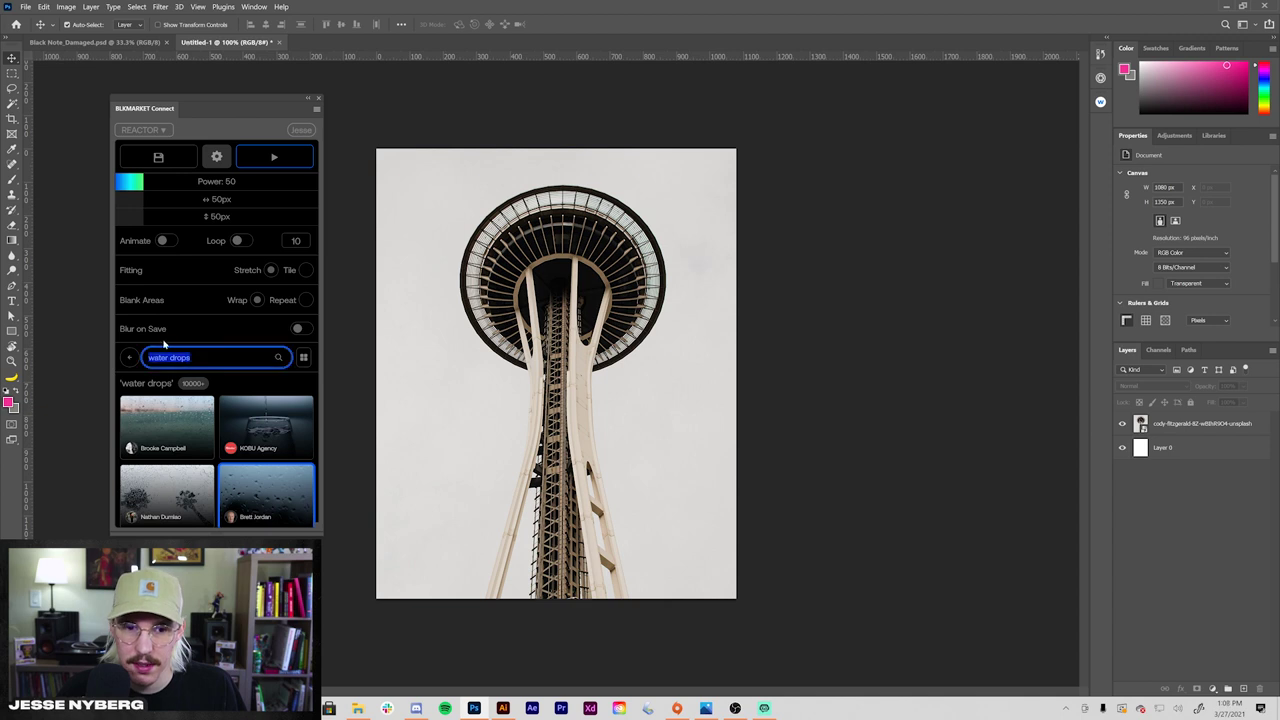
Delete the tower photo layer and place the dragon fruit photo in its place, enlarged to fill the canvas
{"action": "left_click", "coordinate": [1259, 424]}
{"action": "key", "text": "Delete"}
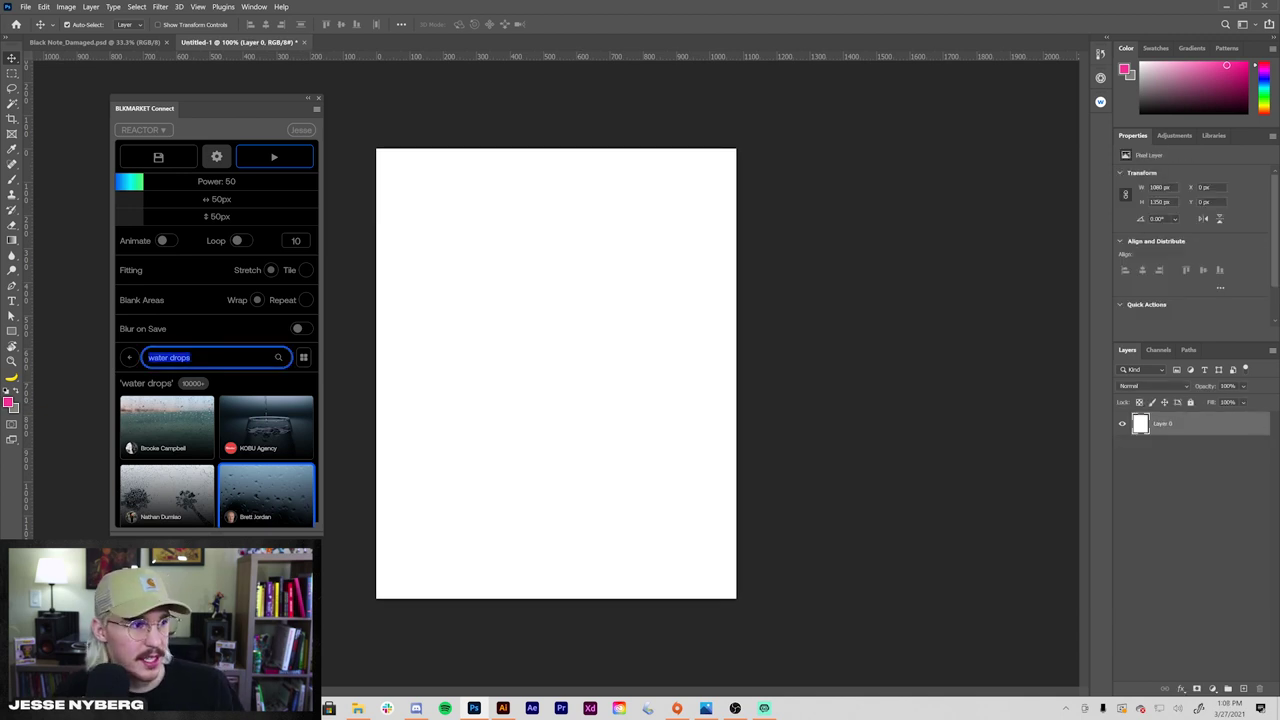
{"action": "left_click_drag", "start_coordinate": [1279, 344], "coordinate": [598, 343]}
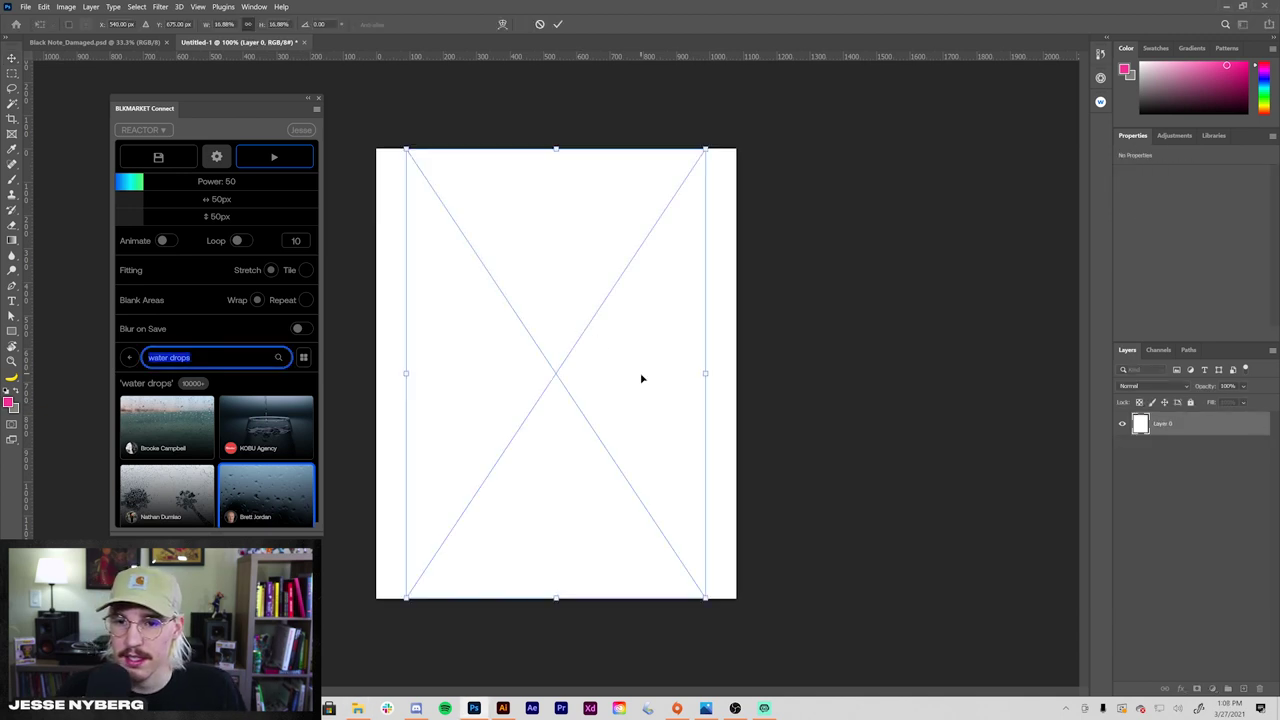
{"action": "left_click_drag", "start_coordinate": [711, 380], "coordinate": [792, 371]}
{"action": "key", "text": "Return"}
Search Unsplash in REACTOR for "cracks" and select the beige cracked-ground photo as the displacement map
{"action": "left_click", "coordinate": [193, 357]}
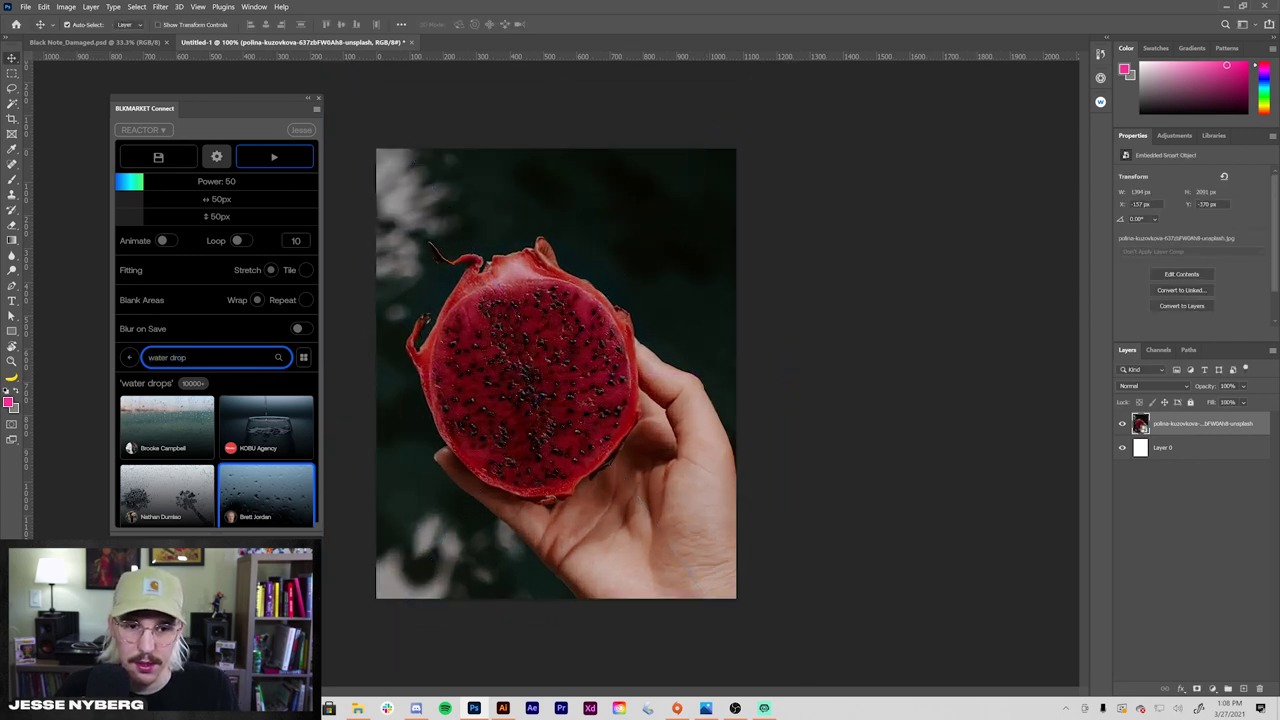
{"action": "type", "text": "cracks"}
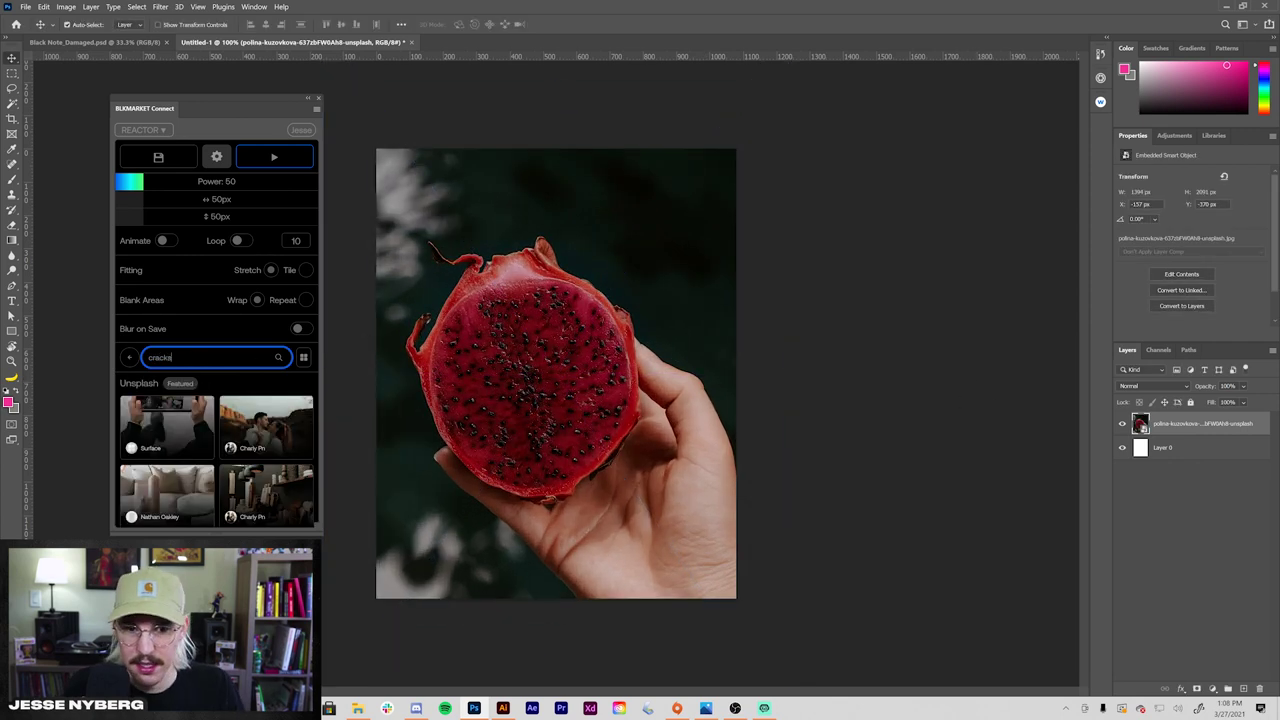
{"action": "key", "text": "Return"}
{"action": "scroll", "coordinate": [141, 440], "scroll_direction": "down", "scroll_amount": 1}
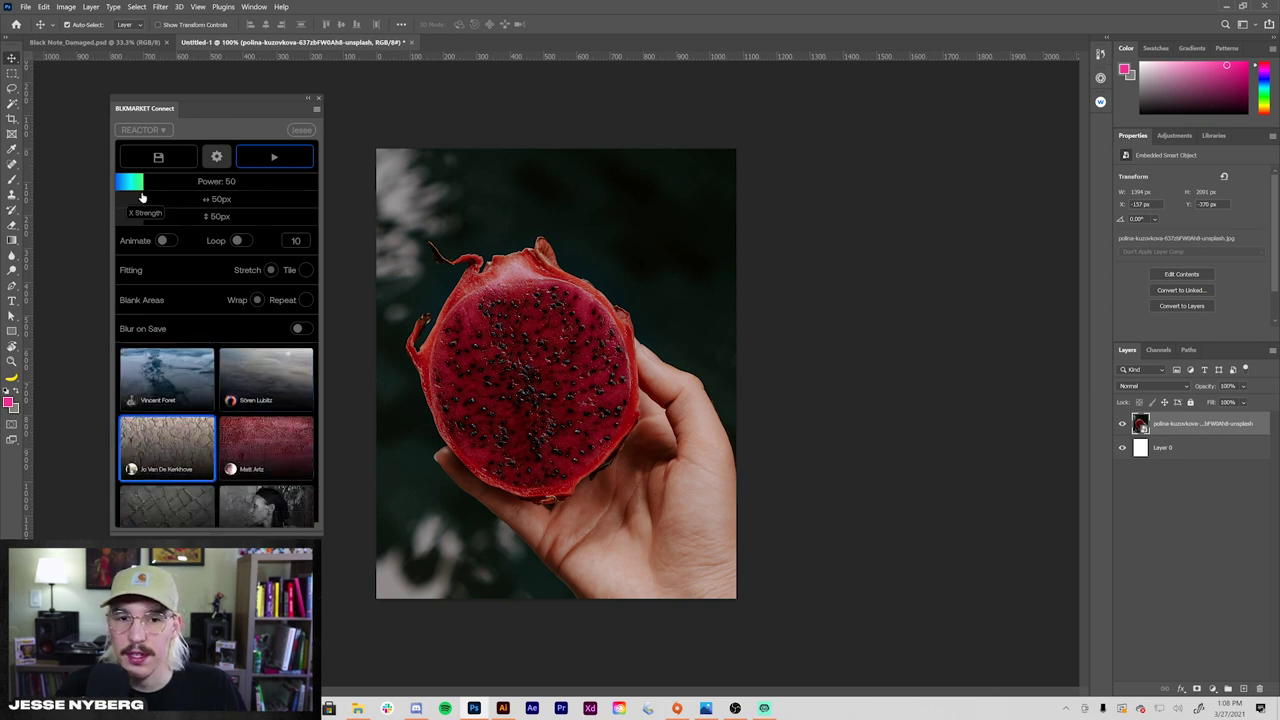
Generate a 20-frame animated displacement of the dragon fruit photo at power 150 with the Timeline shown, and select the first frame
{"action": "left_click_drag", "start_coordinate": [143, 183], "coordinate": [177, 186]}
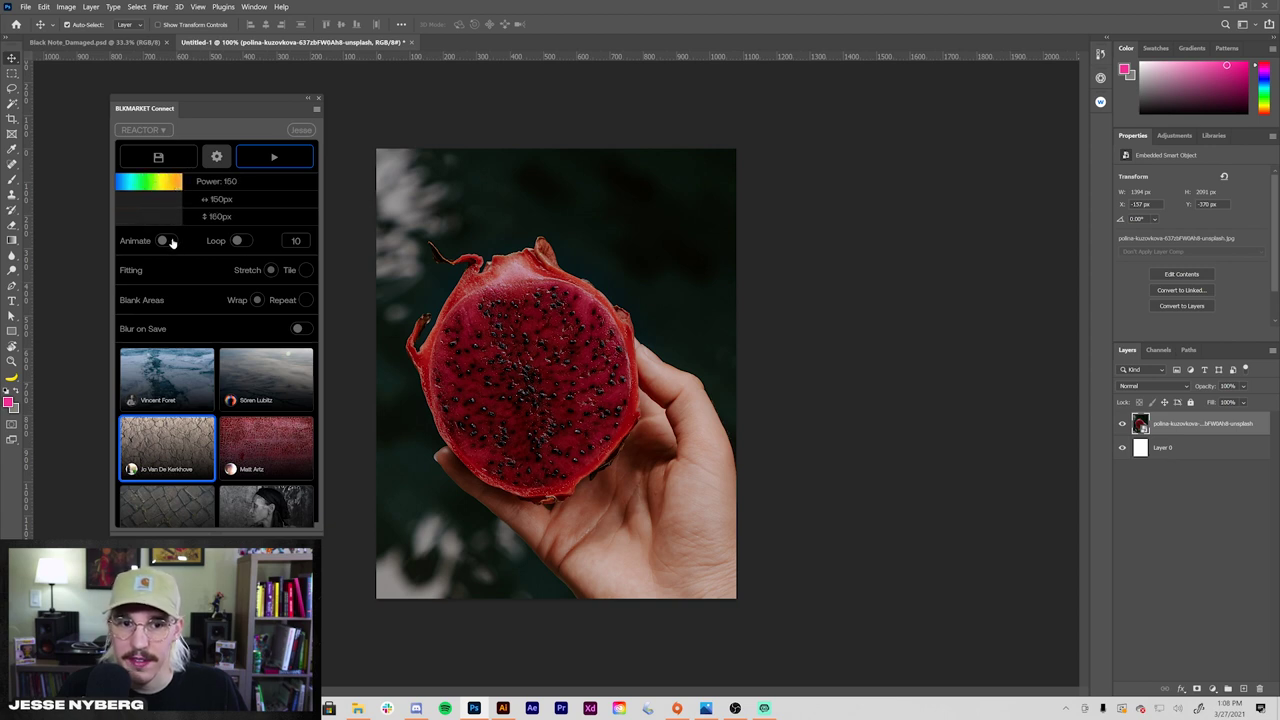
{"action": "left_click", "coordinate": [164, 241]}
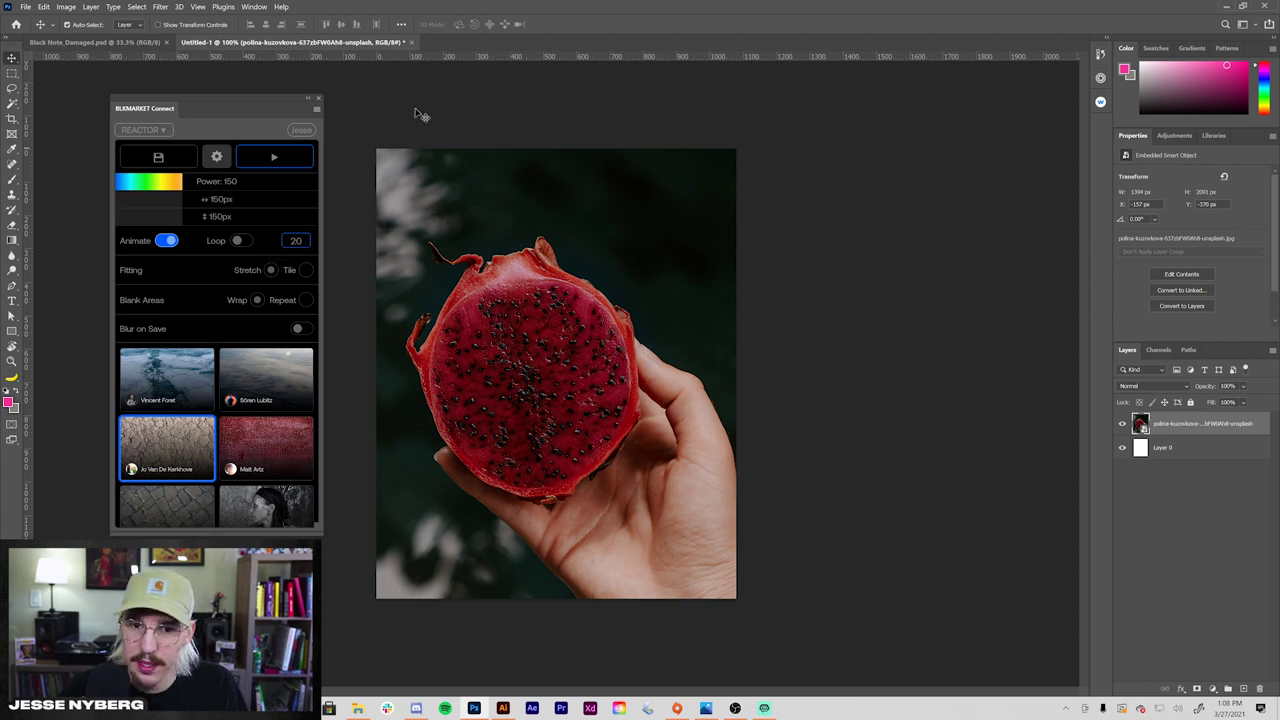
{"action": "left_click", "coordinate": [255, 7]}
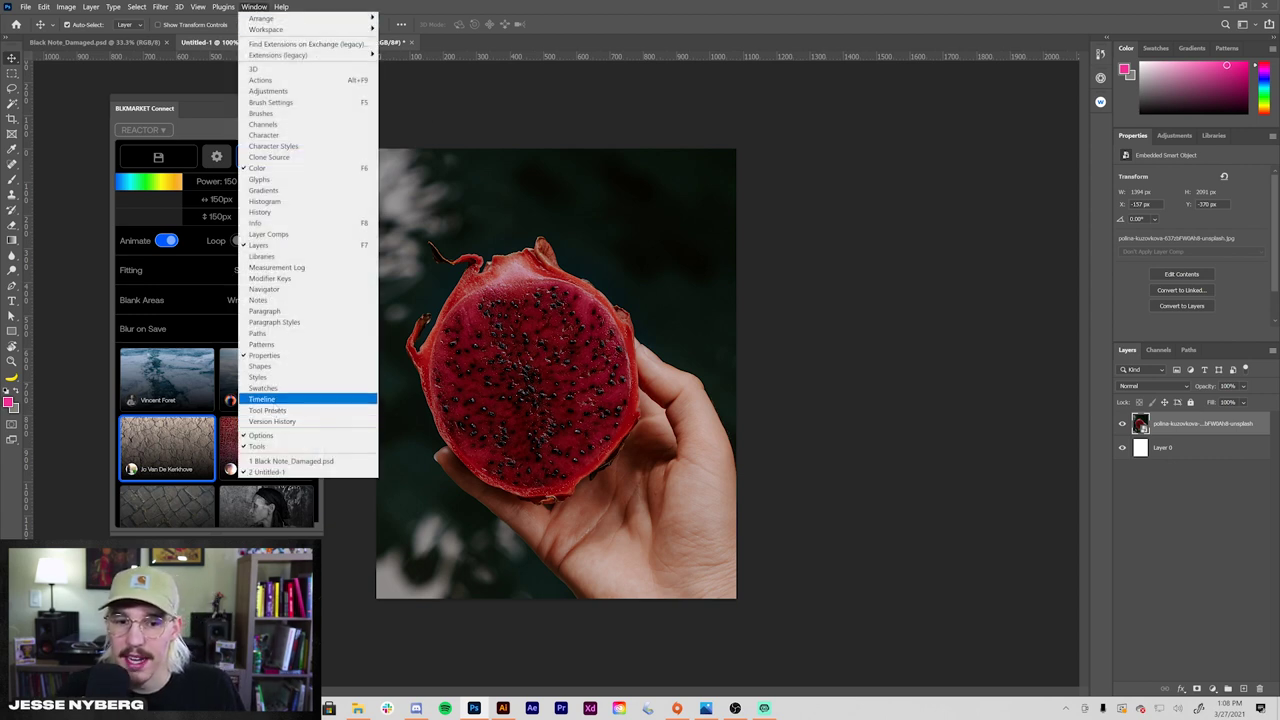
{"action": "left_click", "coordinate": [276, 405]}
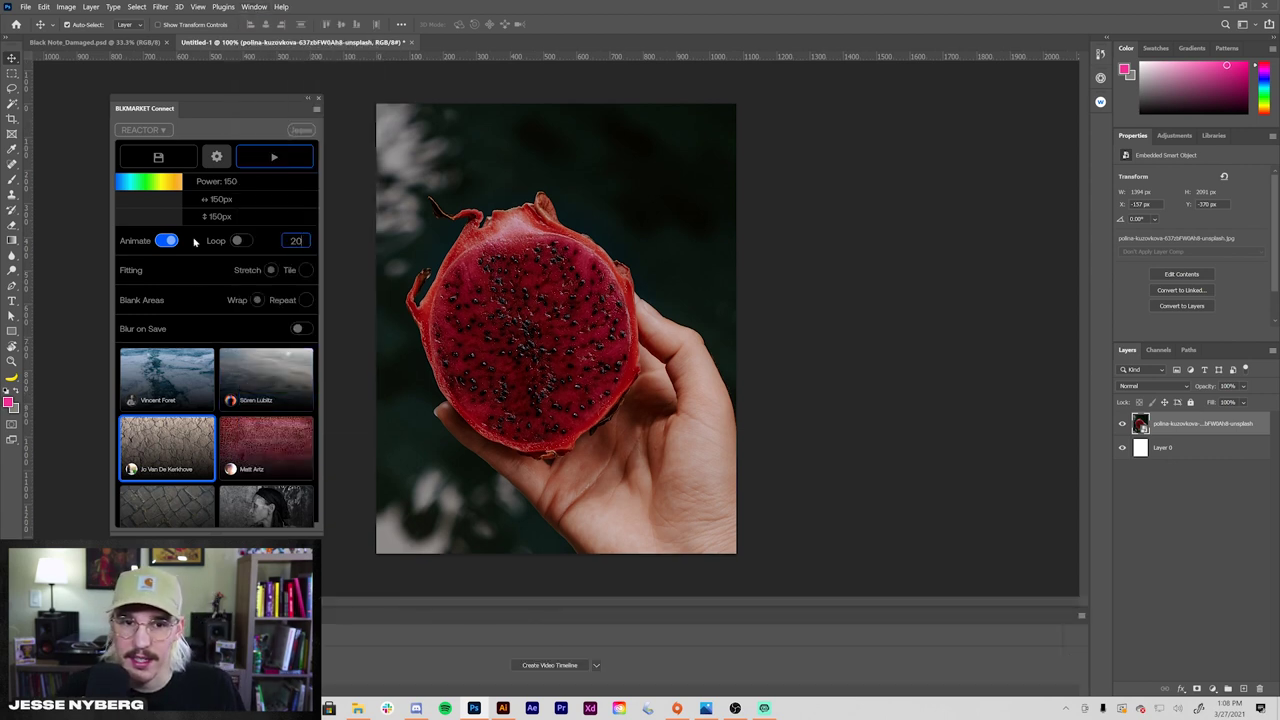
{"action": "left_click", "coordinate": [274, 157]}
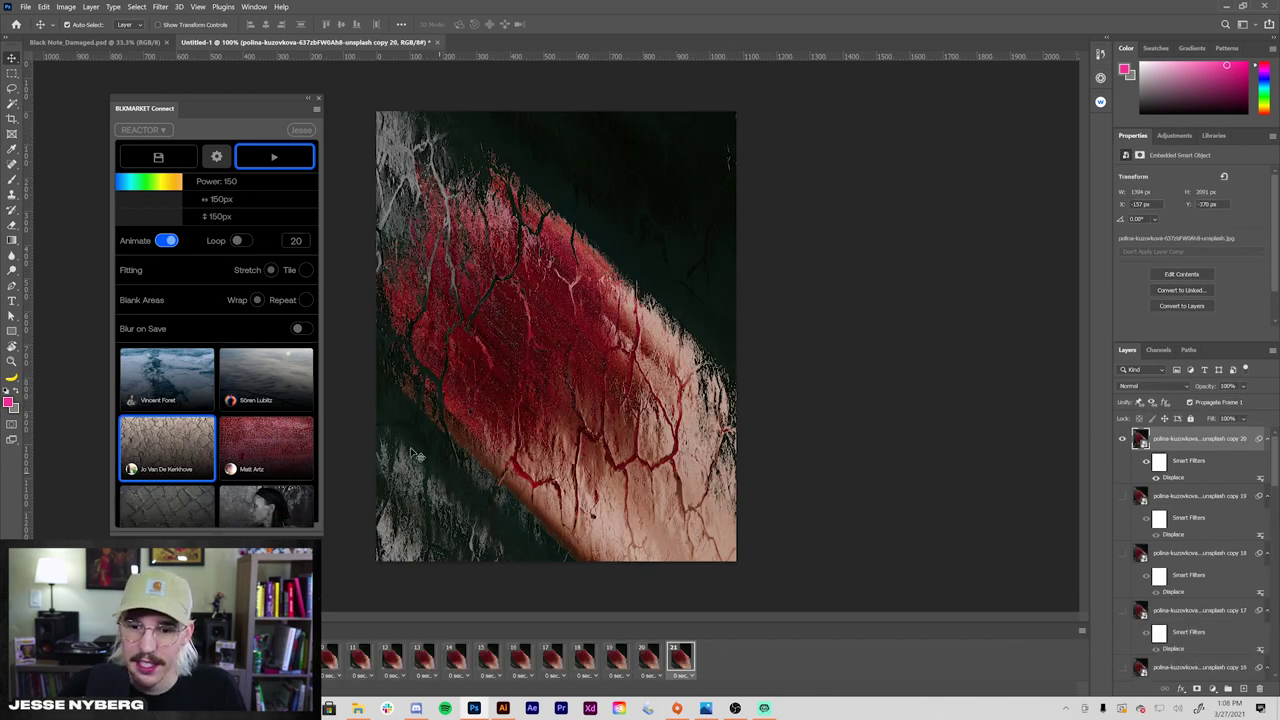
{"action": "left_click", "coordinate": [39, 657]}
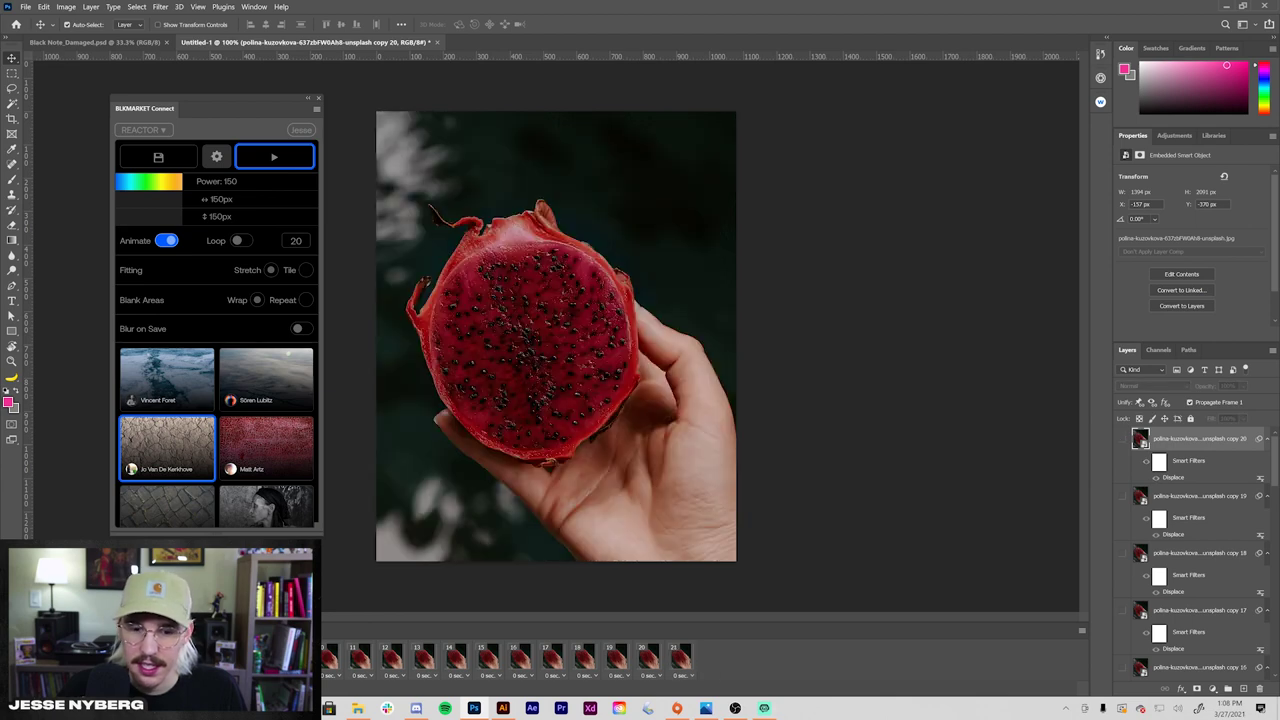